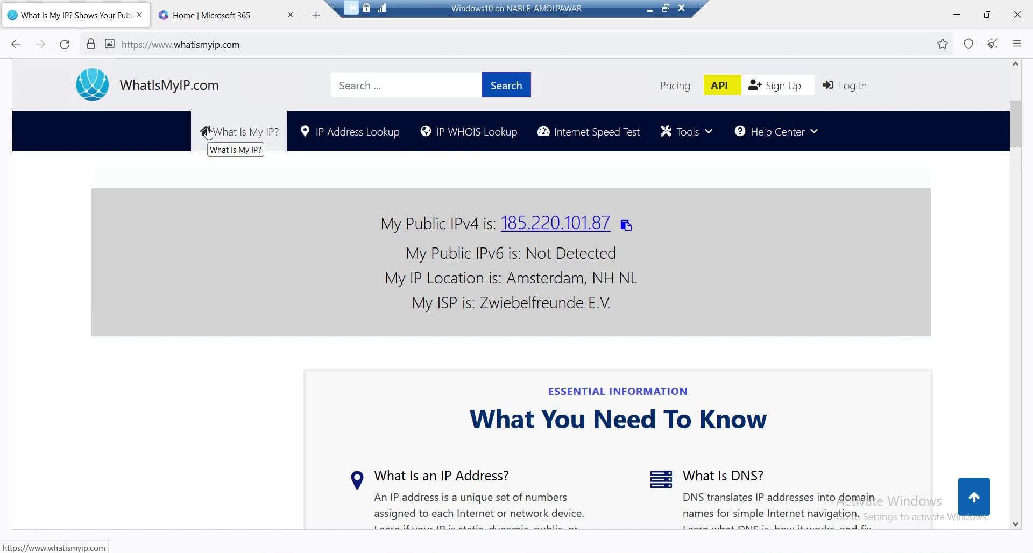
Step: Check on WhatIsMyIP.com that the public IP is in Amsterdam, NH NL, then switch to Microsoft 365 home
{"action": "left_click", "coordinate": [208, 133]}
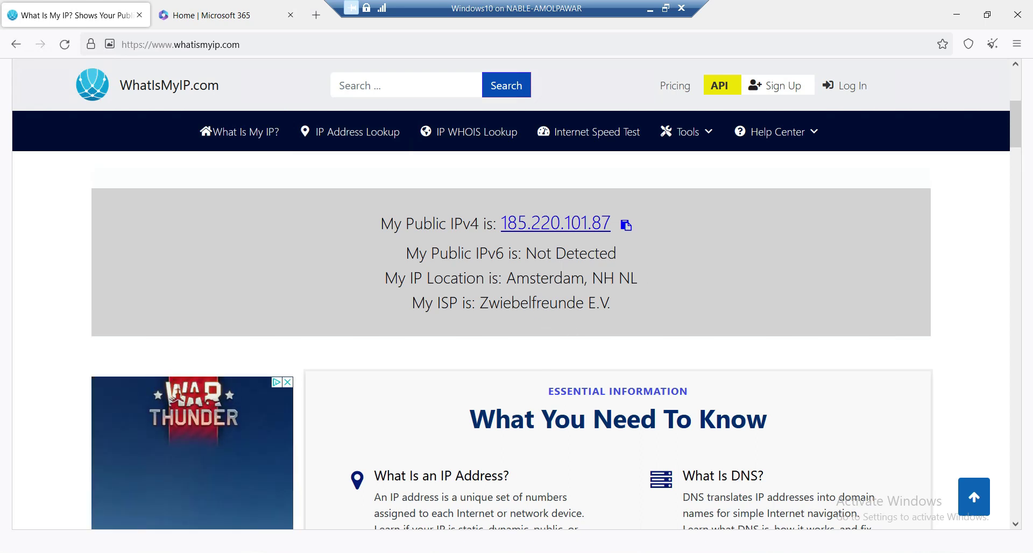
{"action": "left_click_drag", "start_coordinate": [640, 278], "coordinate": [591, 279]}
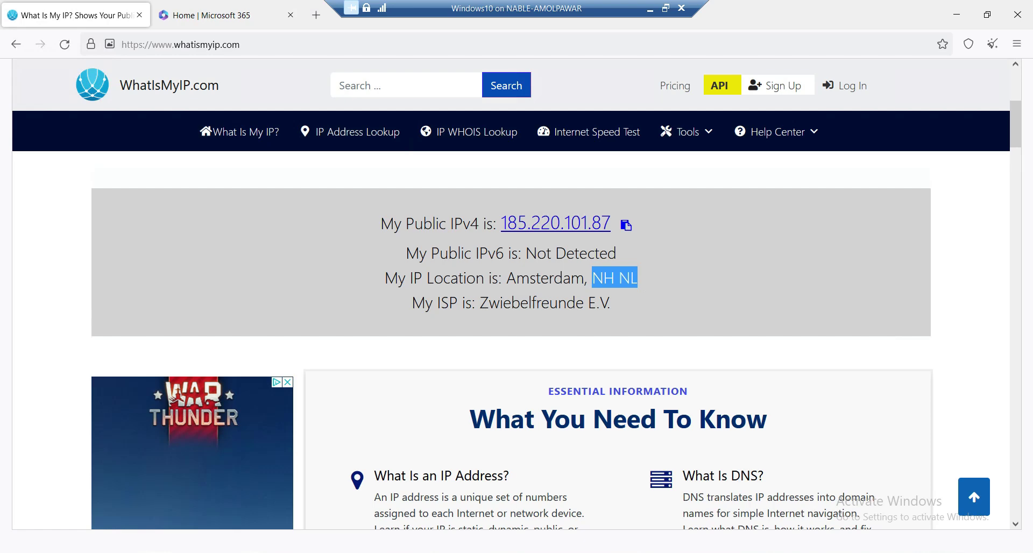
{"action": "left_click", "coordinate": [225, 18]}
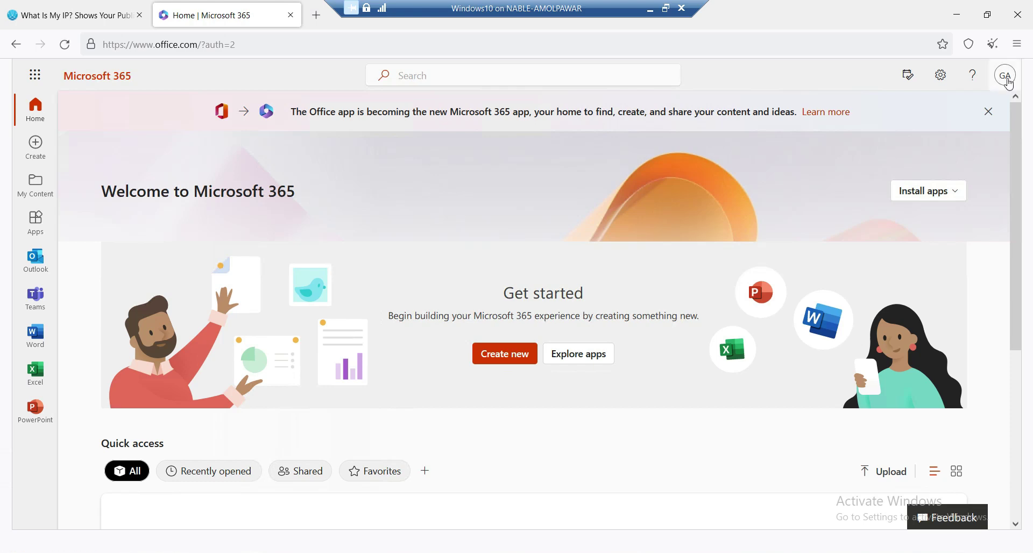
Step: View the signed-in Microsoft 365 account, then minimize the remote desktop session
{"action": "left_click", "coordinate": [1006, 78]}
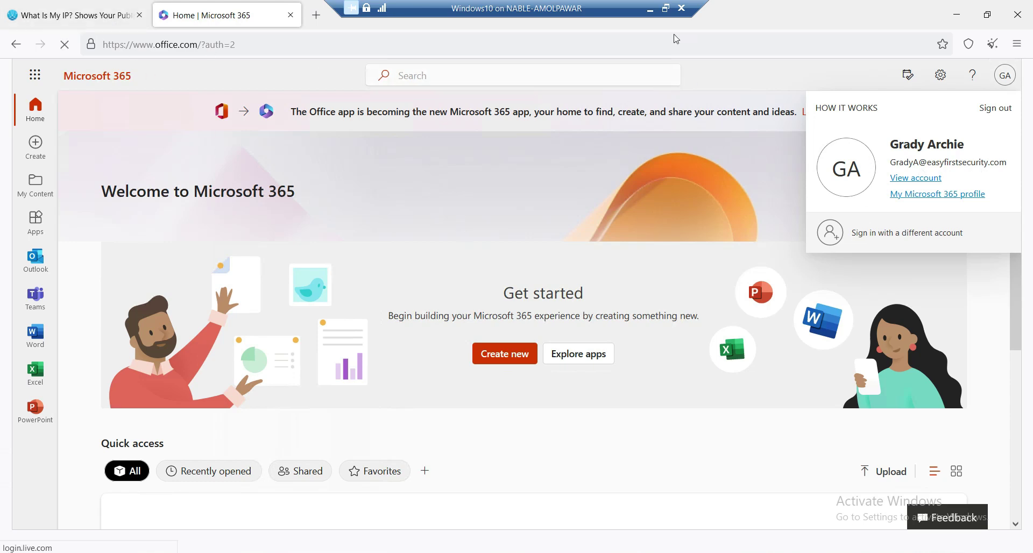
{"action": "left_click", "coordinate": [649, 7]}
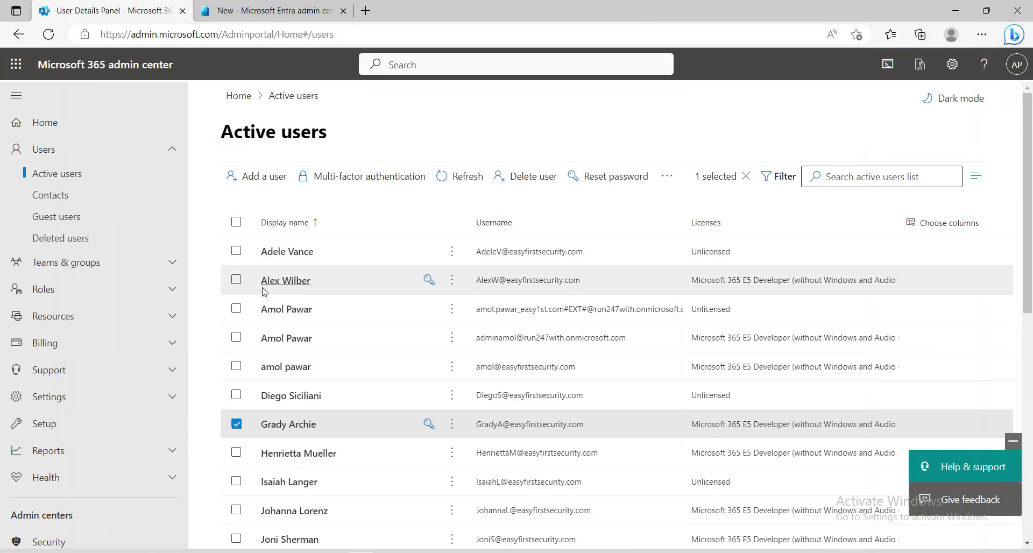
Step: Discard the unfinished new policy in Entra and return to the home page
{"action": "left_click", "coordinate": [245, 19]}
{"action": "scroll", "coordinate": [96, 269], "scroll_direction": "up", "scroll_amount": 2}
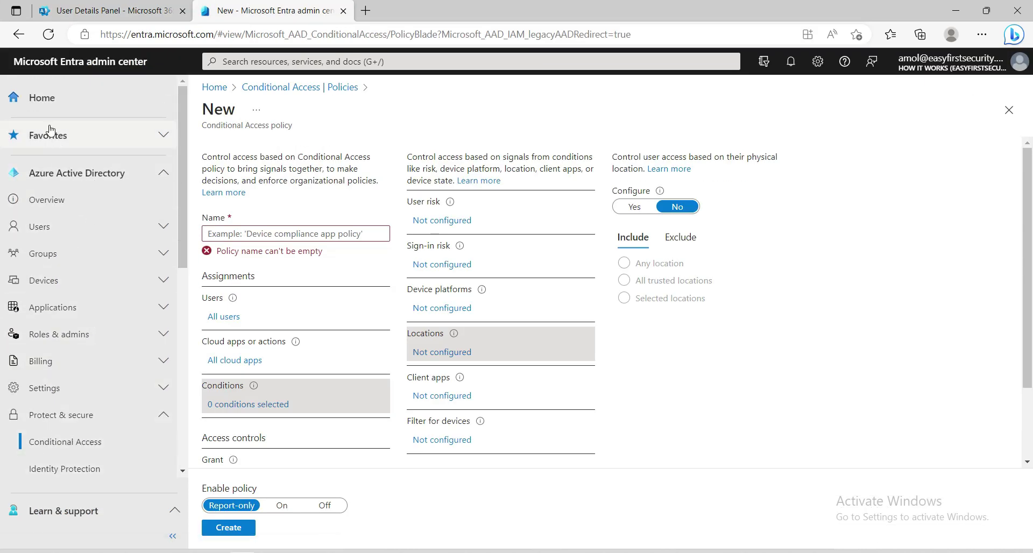
{"action": "left_click", "coordinate": [44, 100]}
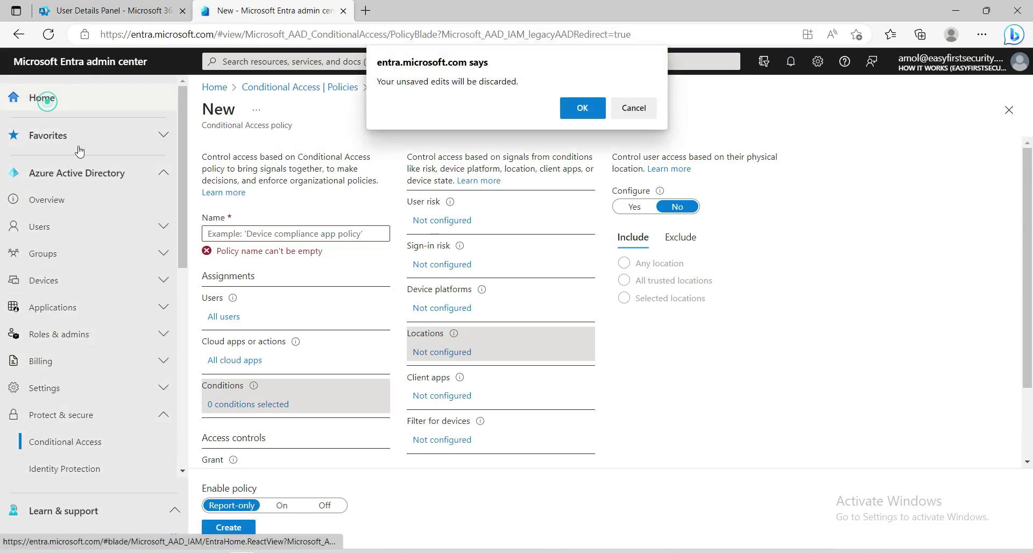
{"action": "left_click", "coordinate": [343, 11]}
Step: Open Conditional Access under Protect & secure to see the policy list
{"action": "scroll", "coordinate": [67, 463], "scroll_direction": "down", "scroll_amount": 5}
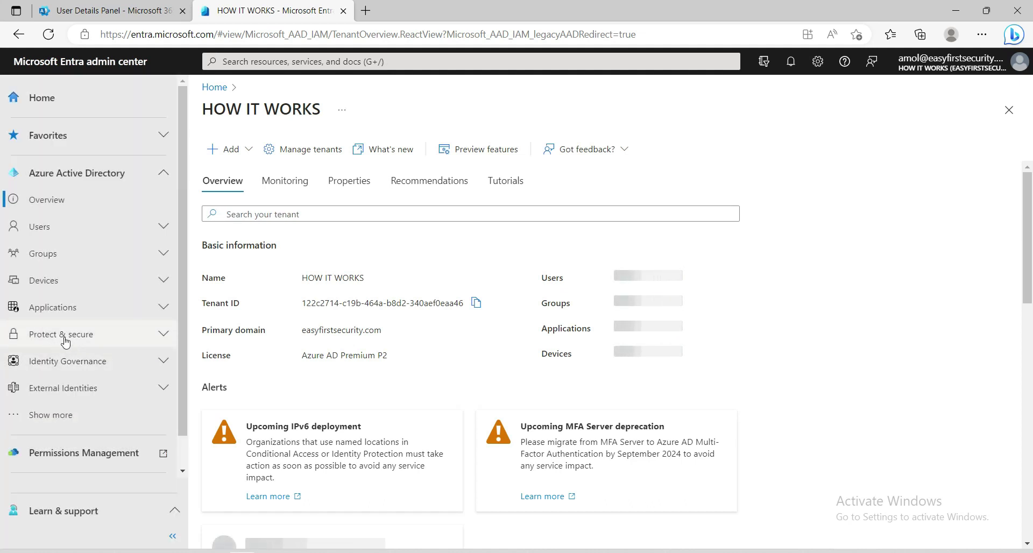
{"action": "left_click", "coordinate": [81, 338]}
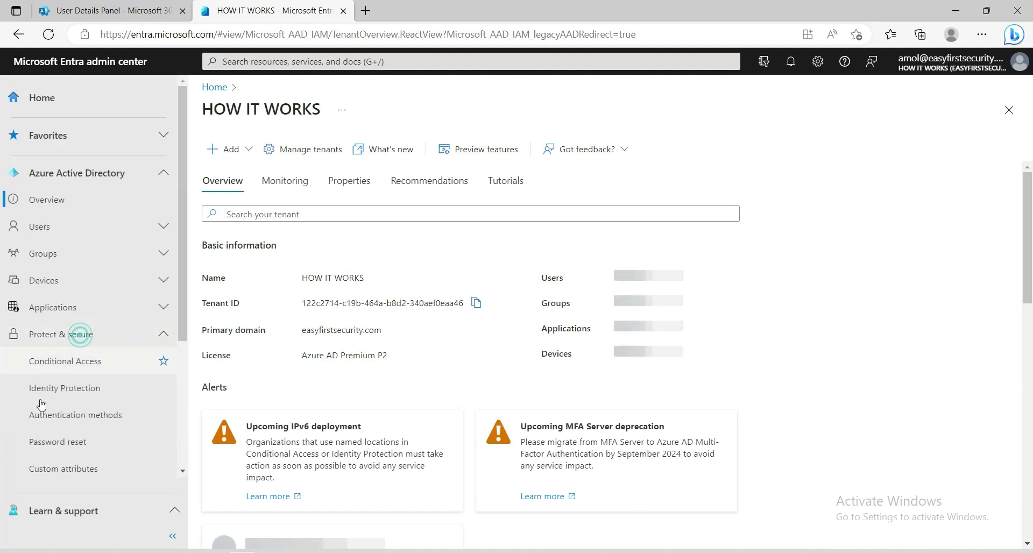
{"action": "left_click", "coordinate": [67, 368]}
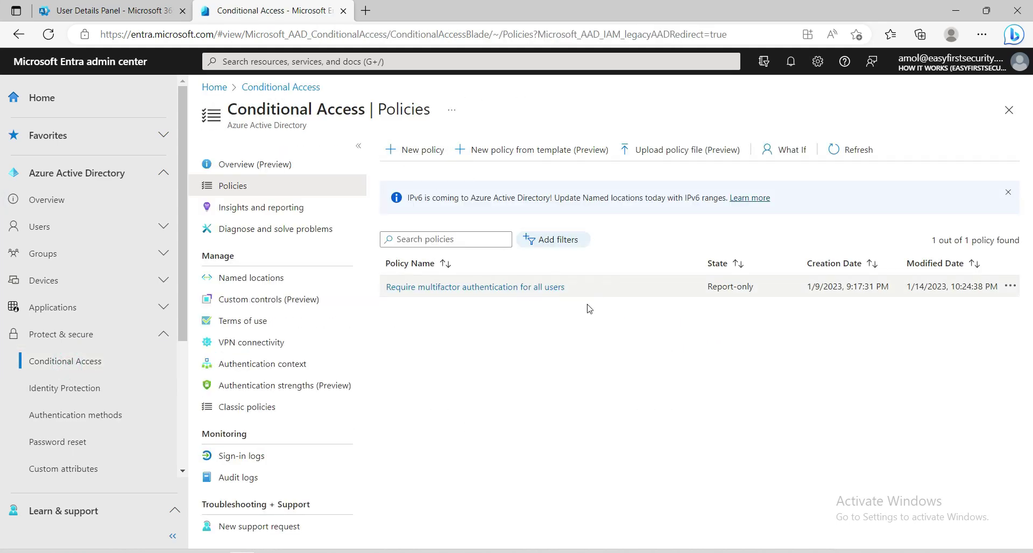
{"action": "left_click", "coordinate": [61, 226]}
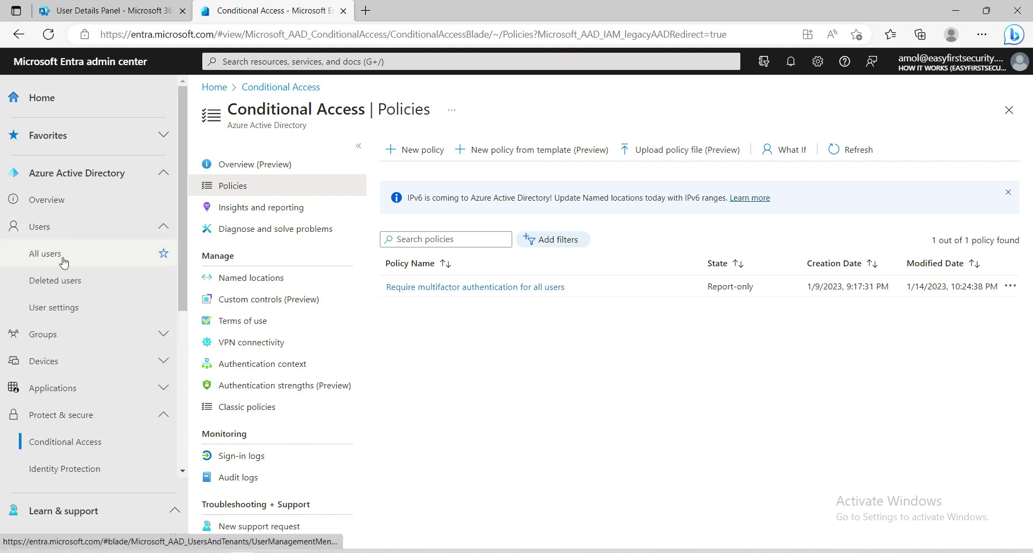
Step: Open the test user's sign-in logs from All users
{"action": "left_click", "coordinate": [54, 255]}
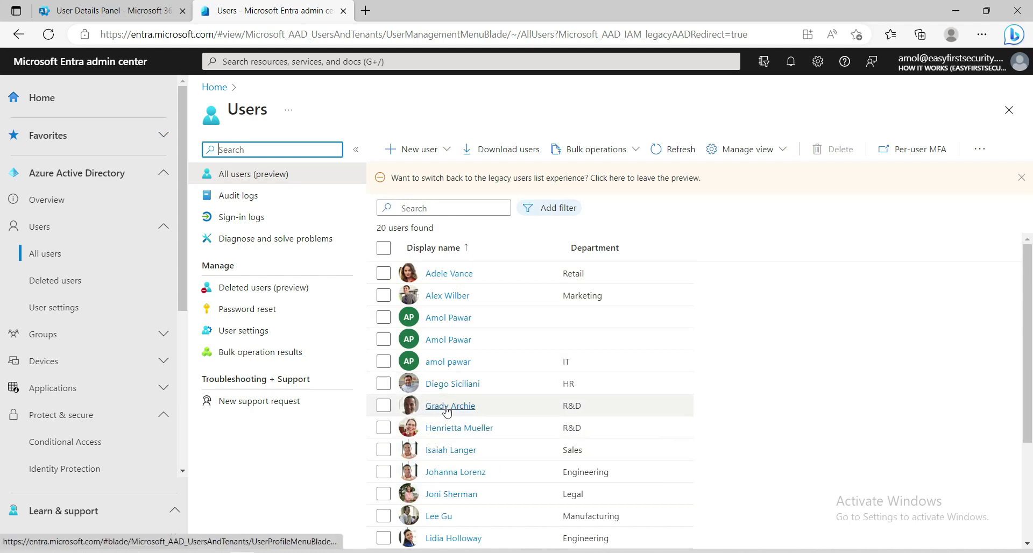
{"action": "left_click", "coordinate": [479, 413]}
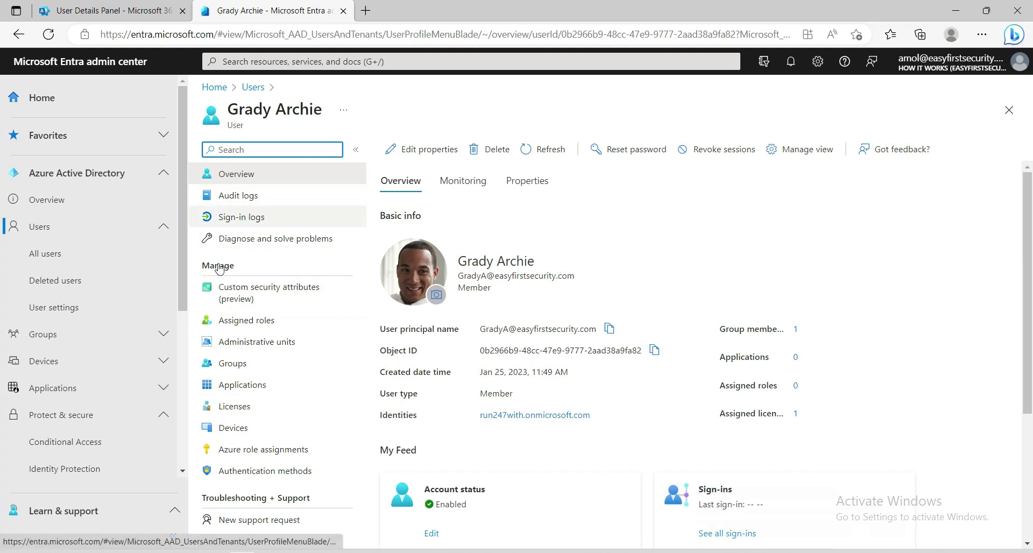
{"action": "left_click", "coordinate": [240, 220]}
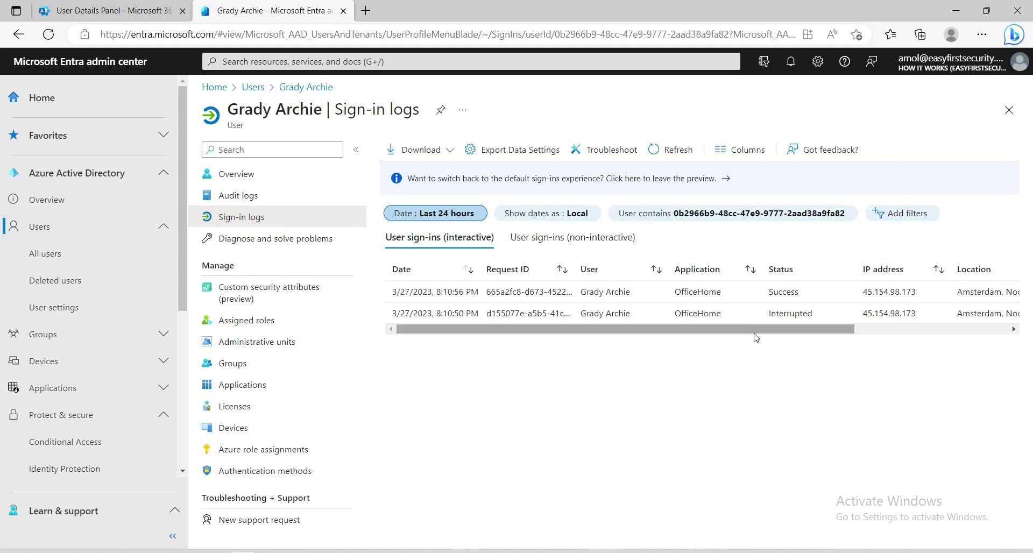
{"action": "left_click_drag", "start_coordinate": [730, 329], "coordinate": [781, 301]}
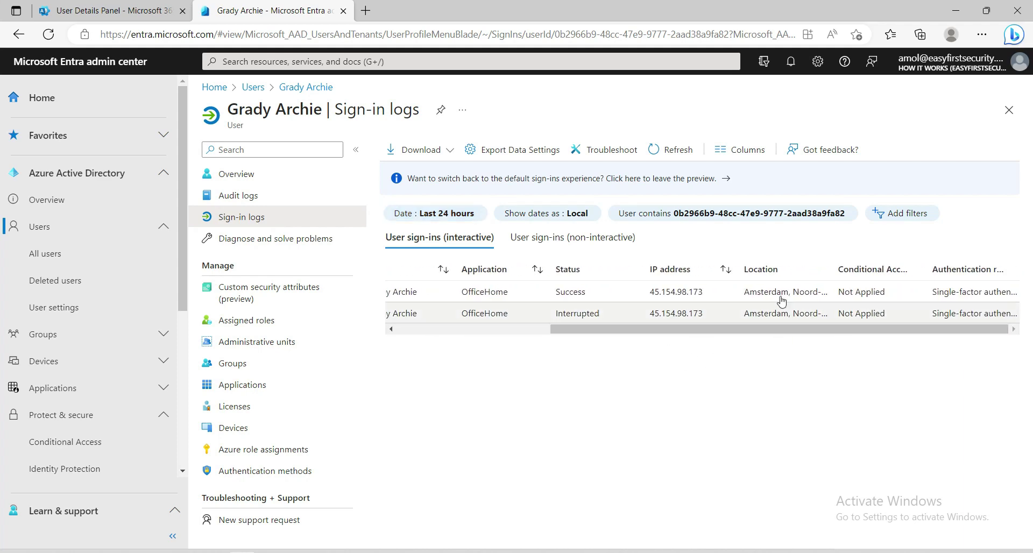
Step: Inspect the successful sign-in: location Amsterdam and Conditional Access not applied
{"action": "left_click", "coordinate": [420, 294]}
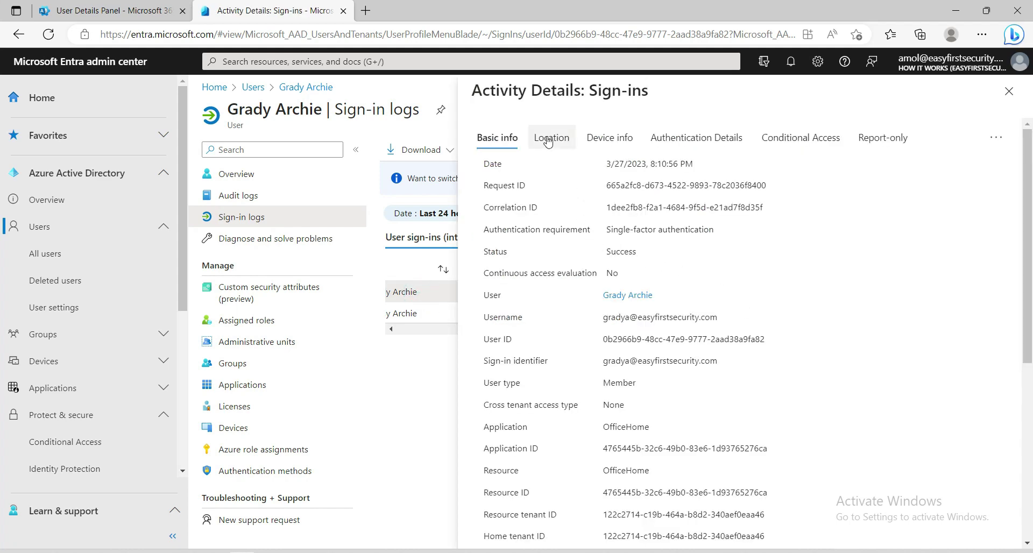
{"action": "left_click", "coordinate": [548, 139]}
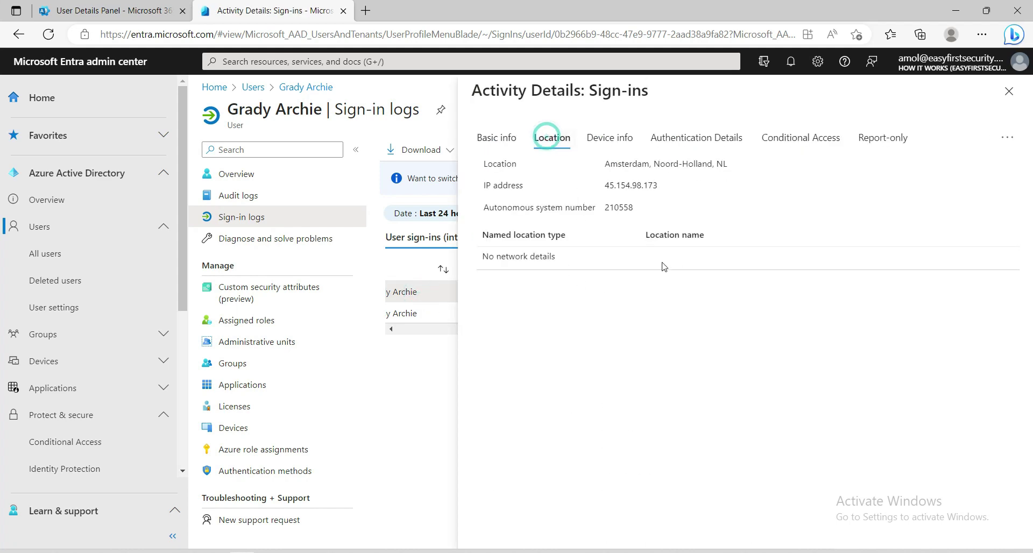
{"action": "left_click_drag", "start_coordinate": [726, 165], "coordinate": [604, 166]}
{"action": "left_click", "coordinate": [496, 139]}
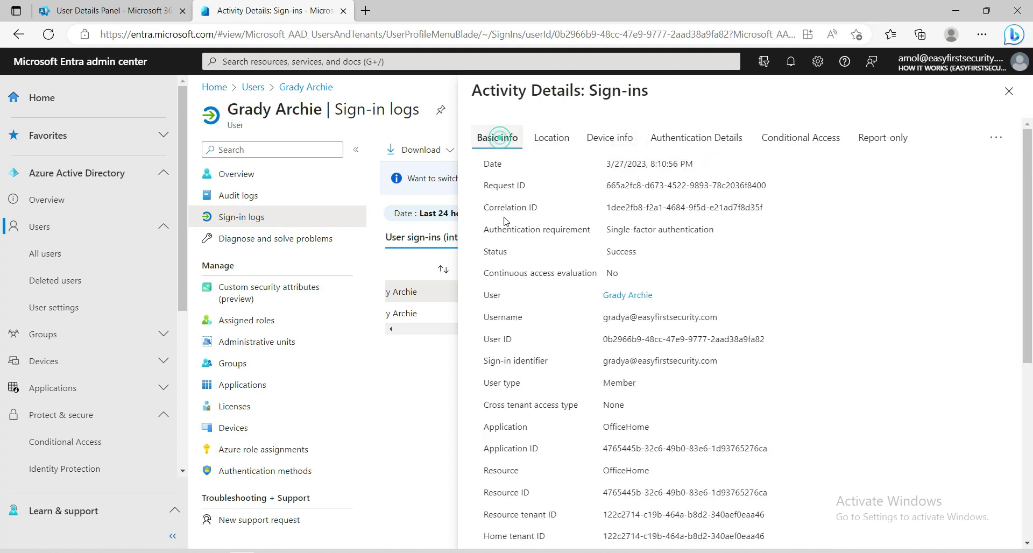
{"action": "scroll", "coordinate": [737, 307], "scroll_direction": "down", "scroll_amount": 4}
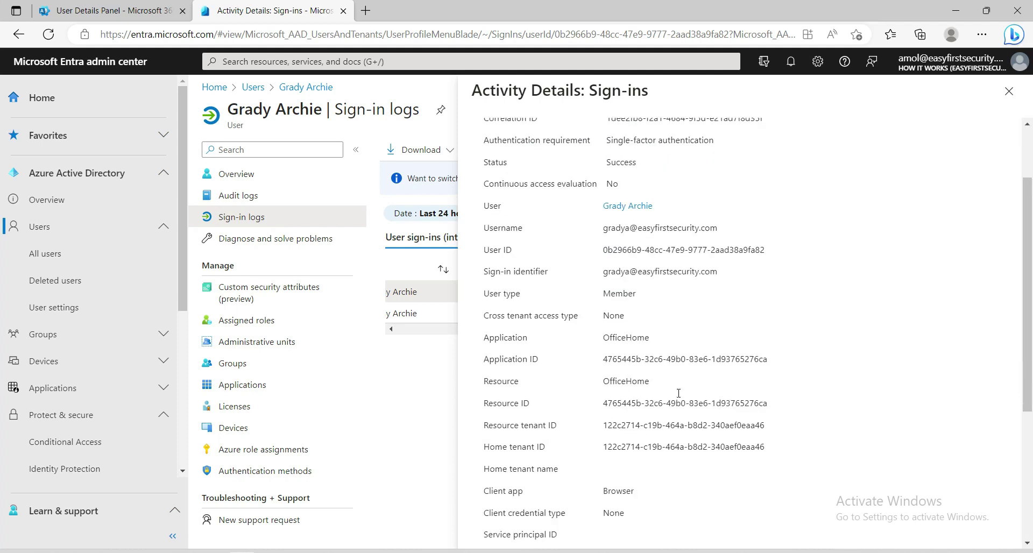
{"action": "scroll", "coordinate": [689, 398], "scroll_direction": "up", "scroll_amount": 4}
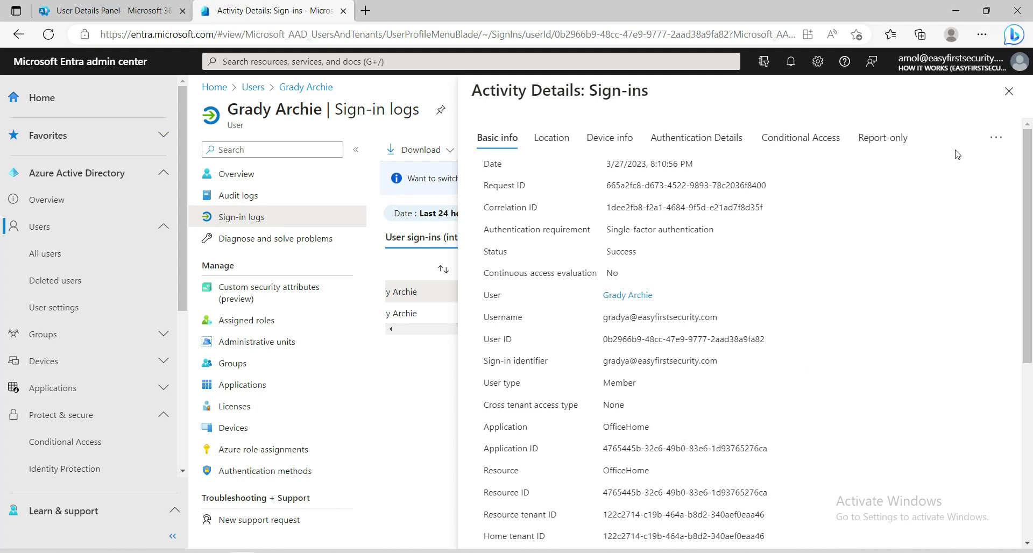
{"action": "left_click", "coordinate": [808, 137]}
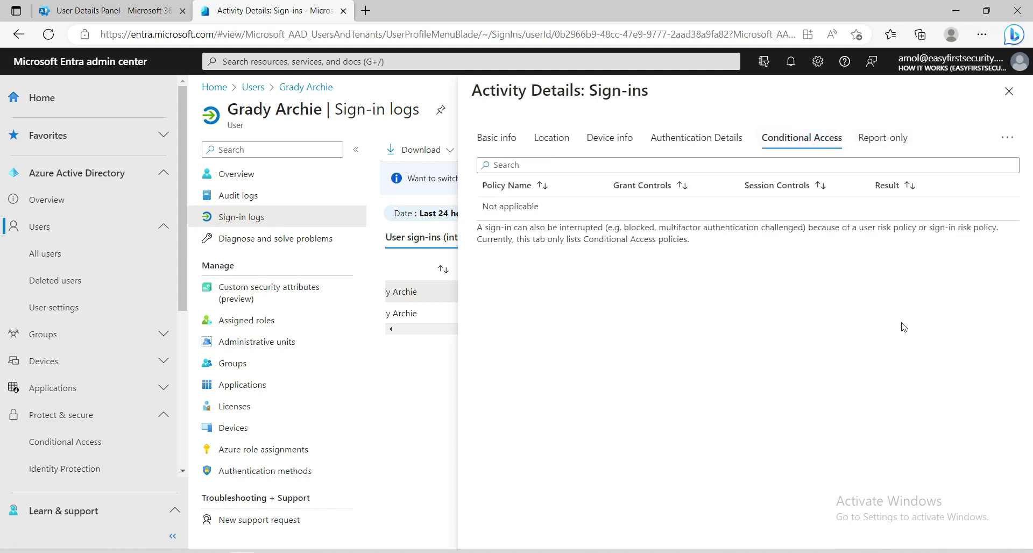
{"action": "left_click", "coordinate": [1009, 91]}
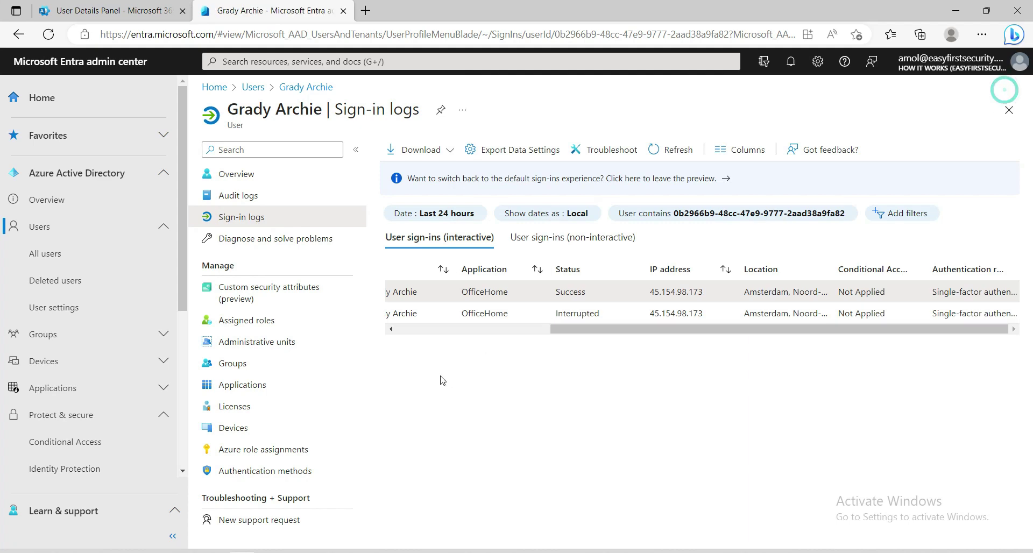
{"action": "left_click", "coordinate": [48, 448]}
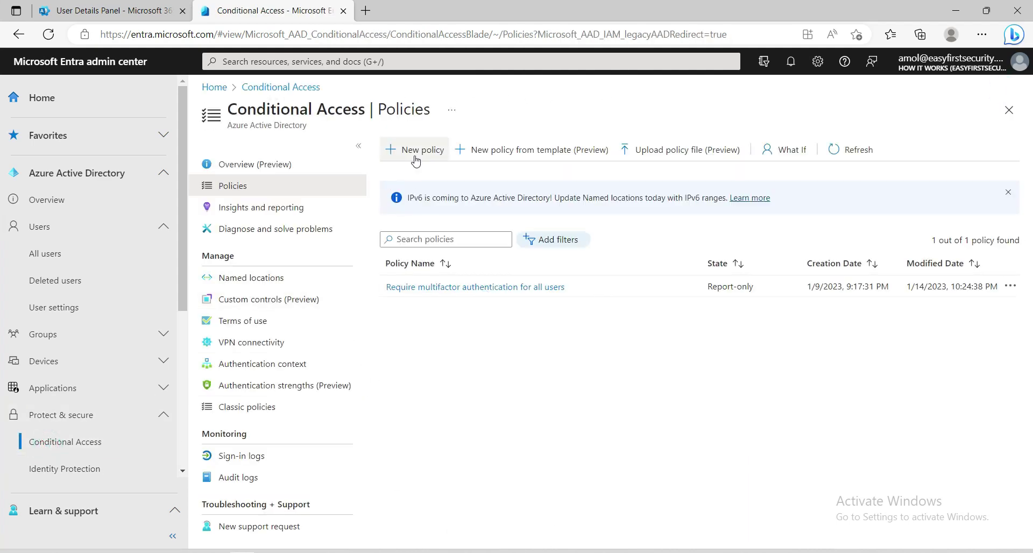
Step: Start a new policy draft, then abandon it and discard the changes
{"action": "left_click", "coordinate": [412, 151]}
{"action": "left_click", "coordinate": [268, 234]}
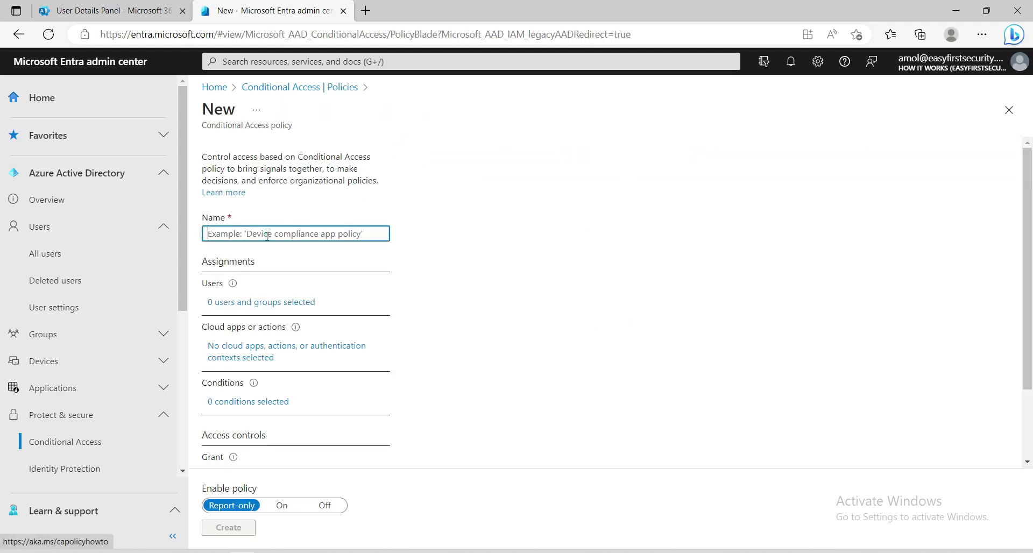
{"action": "type", "text": "All"}
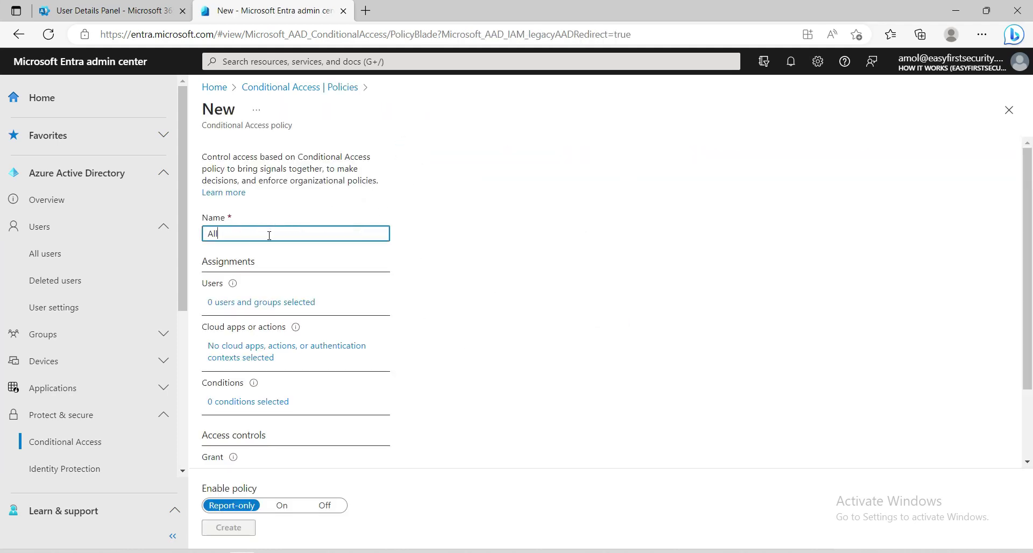
{"action": "left_click", "coordinate": [323, 88]}
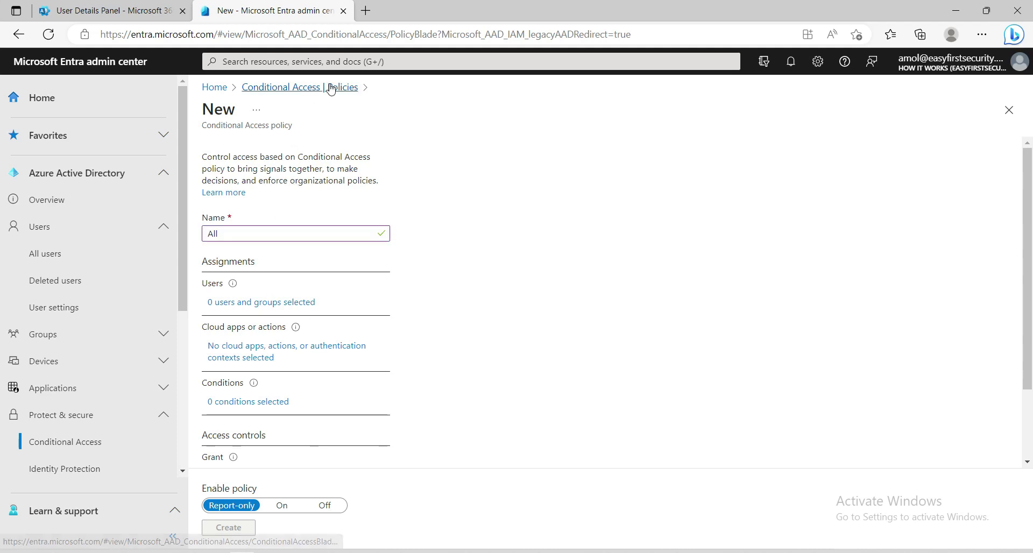
{"action": "left_click", "coordinate": [582, 110]}
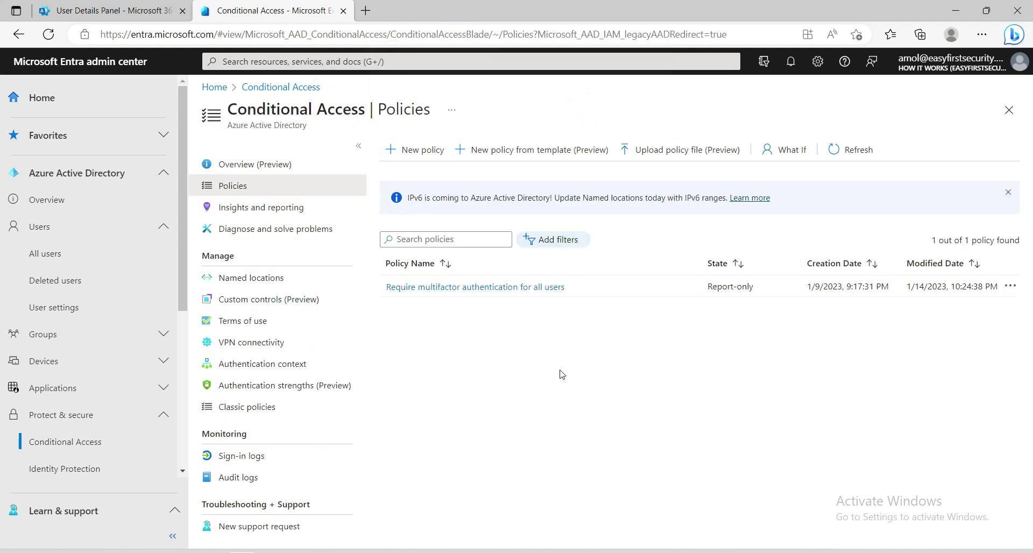
Step: Create the countries named location 'India Head Office' covering India
{"action": "left_click", "coordinate": [246, 280]}
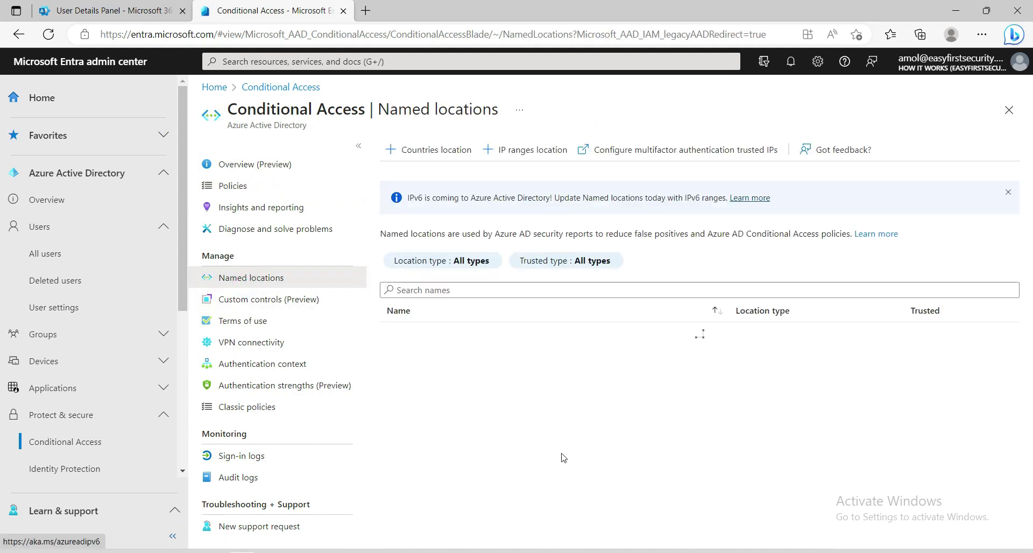
{"action": "left_click", "coordinate": [421, 153]}
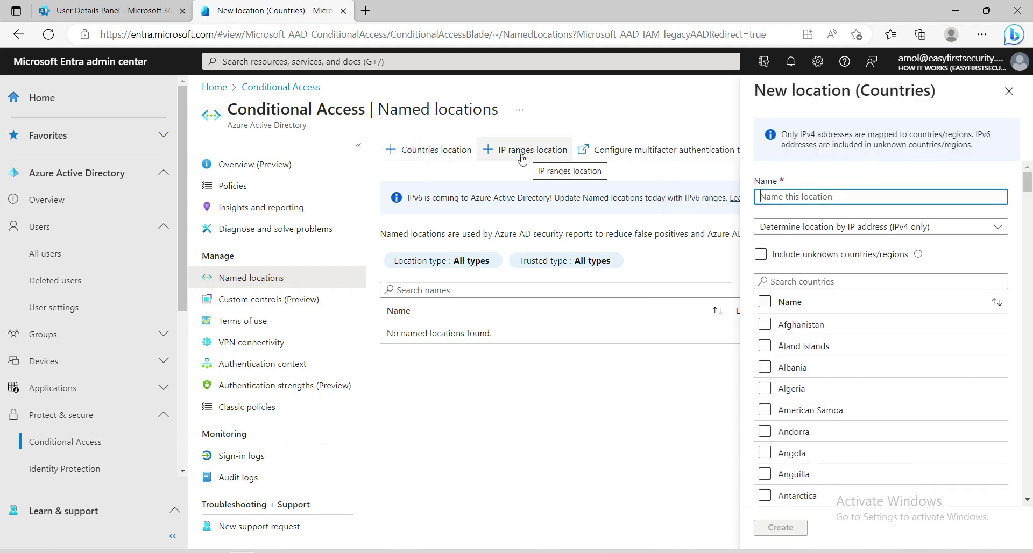
{"action": "left_click", "coordinate": [771, 195]}
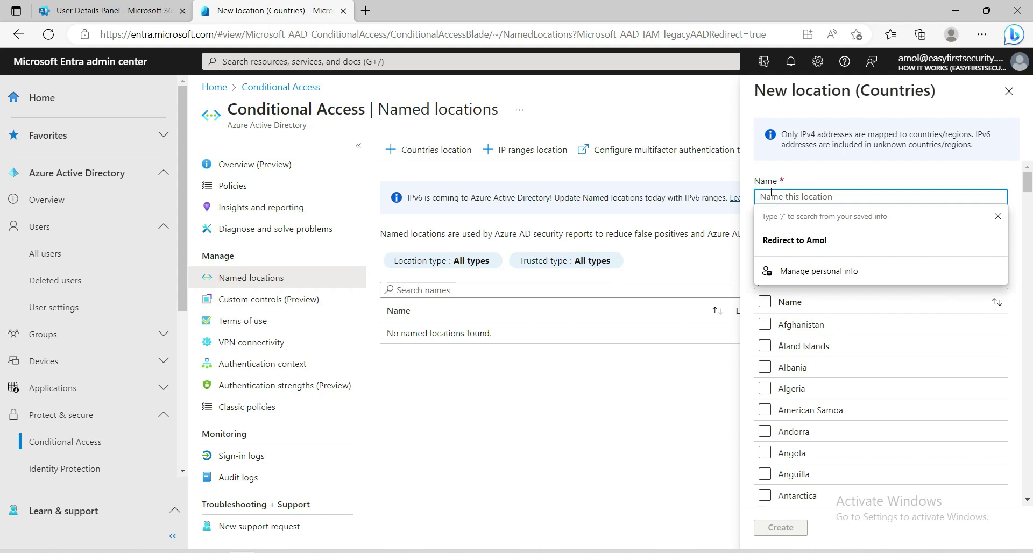
{"action": "type", "text": "India Head Office"}
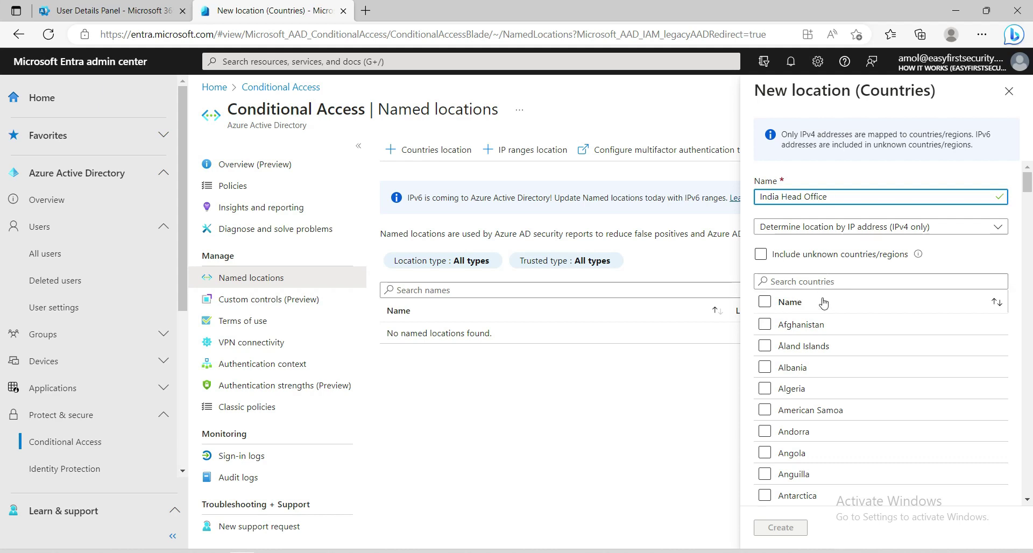
{"action": "left_click", "coordinate": [782, 280]}
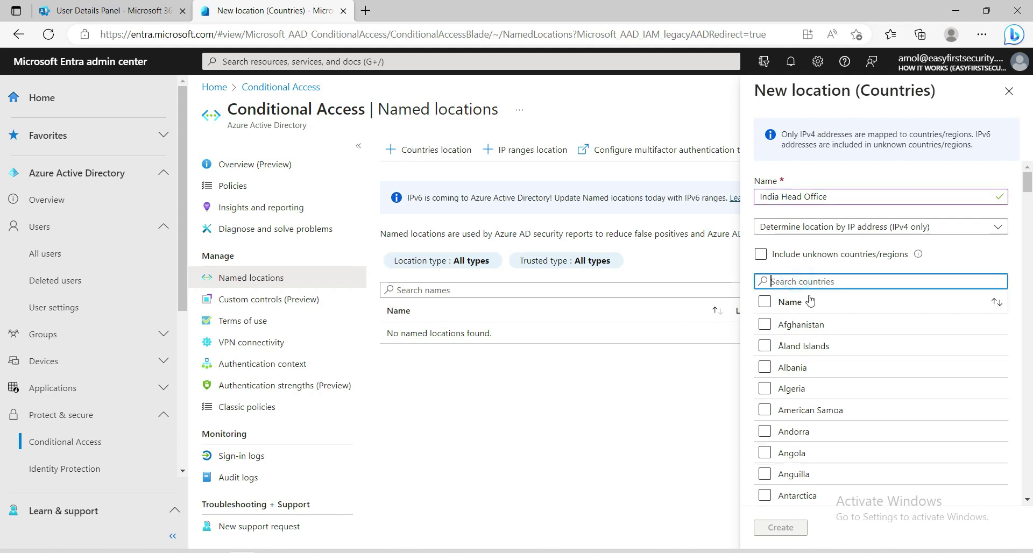
{"action": "type", "text": "India"}
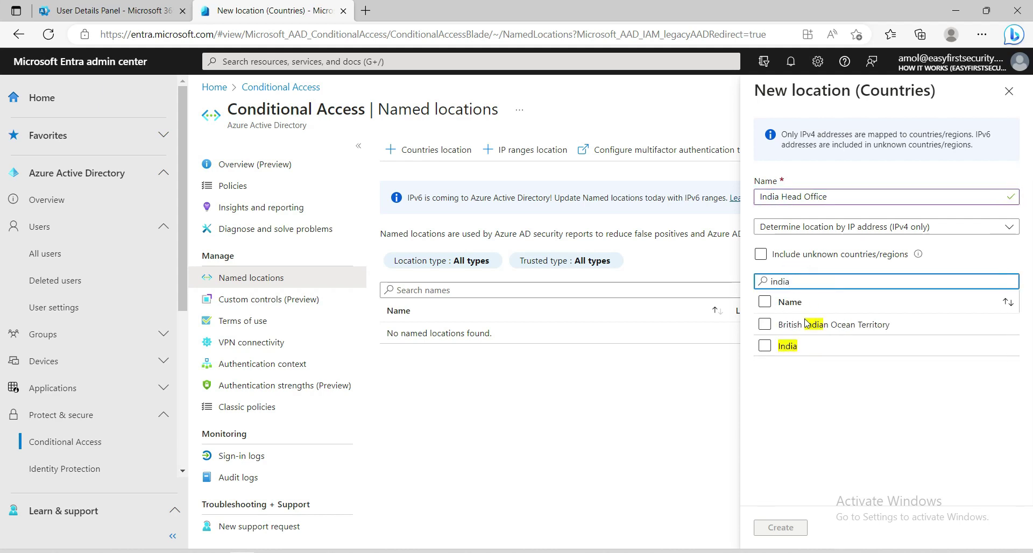
{"action": "left_click", "coordinate": [761, 348]}
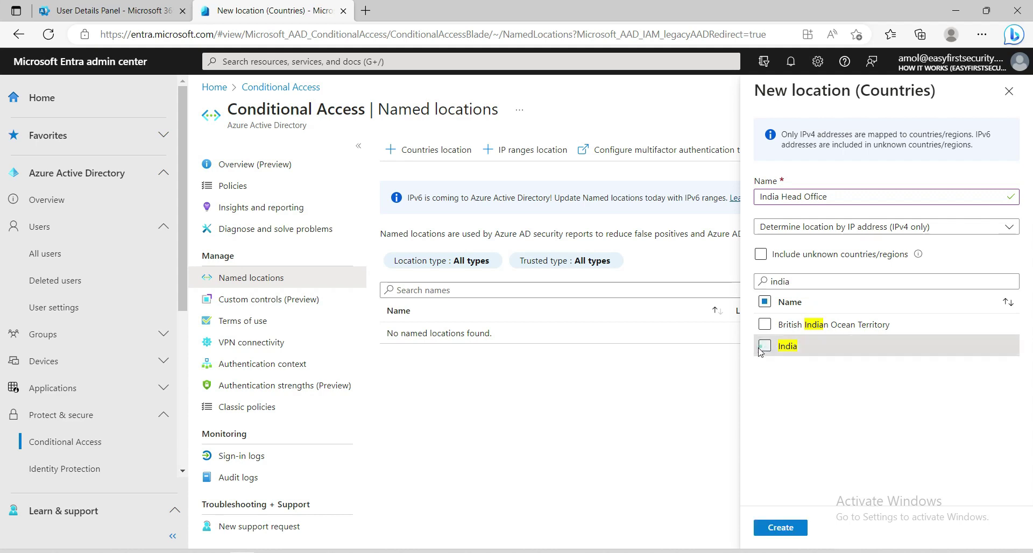
{"action": "left_click", "coordinate": [780, 527]}
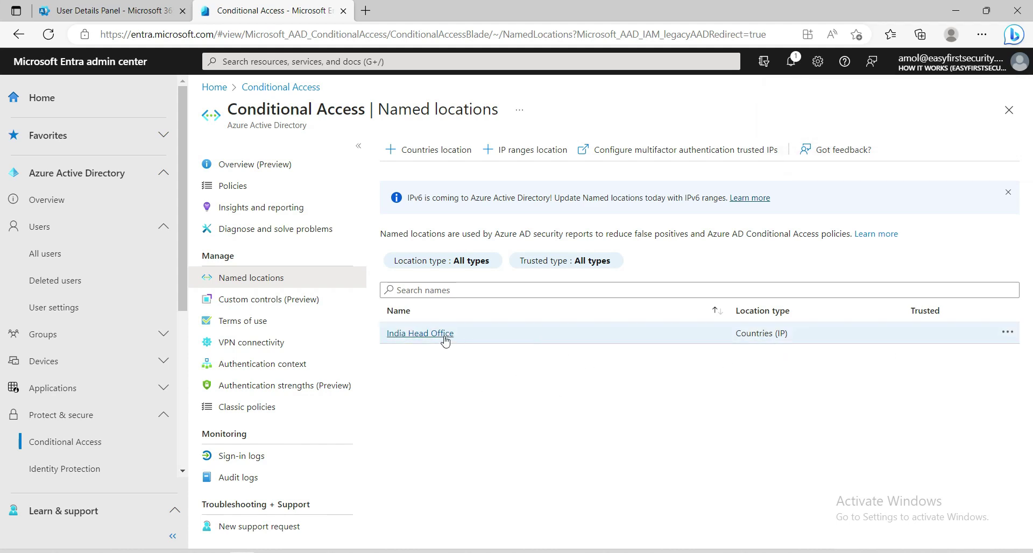
Step: Create a new Conditional Access policy named 'Allow Access from India'
{"action": "left_click", "coordinate": [226, 190]}
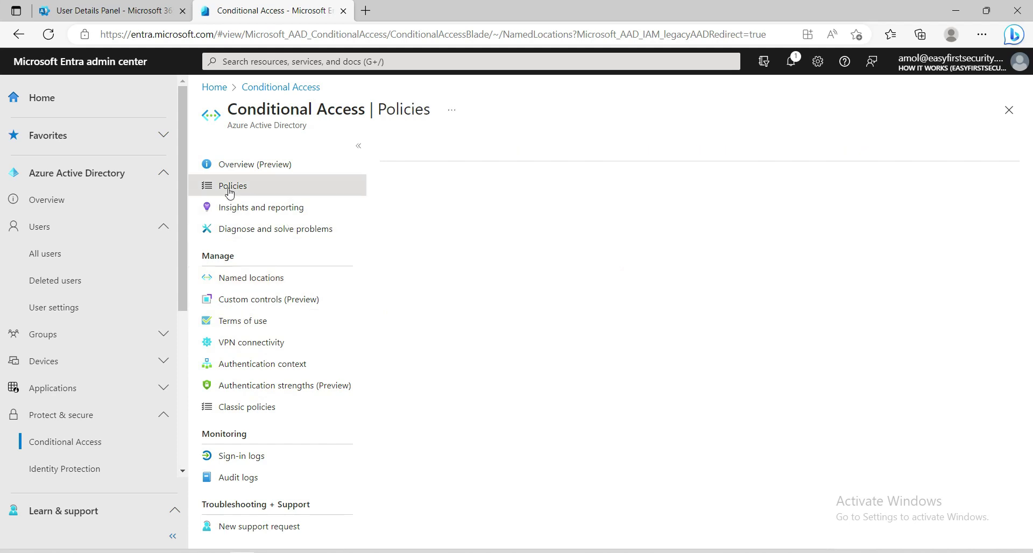
{"action": "left_click", "coordinate": [414, 152]}
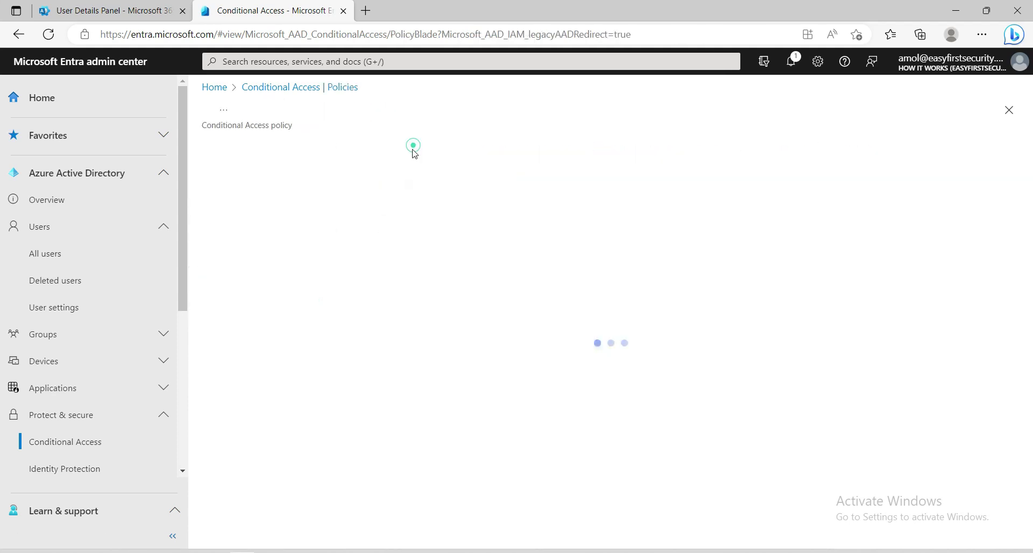
{"action": "left_click", "coordinate": [255, 235]}
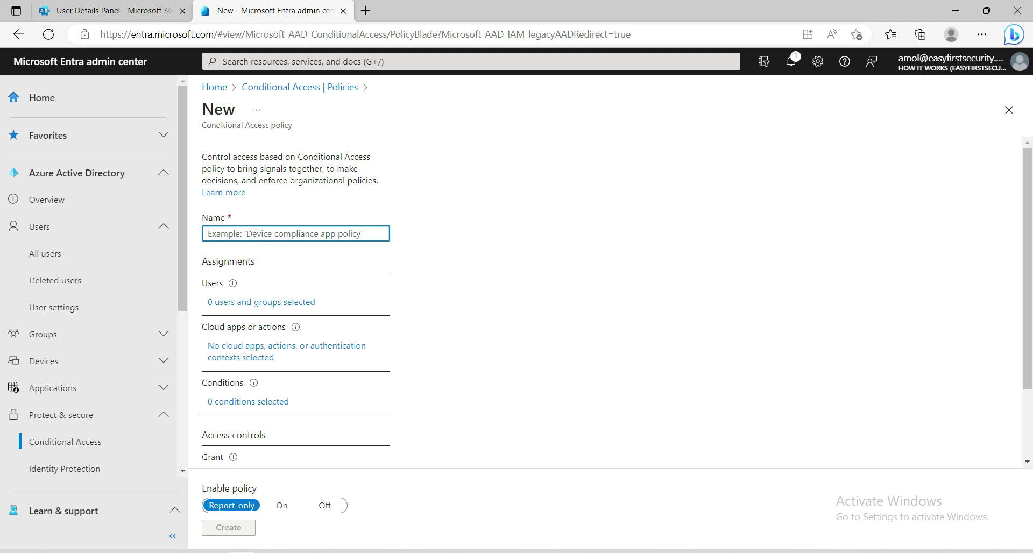
{"action": "type", "text": "Allow Access from India"}
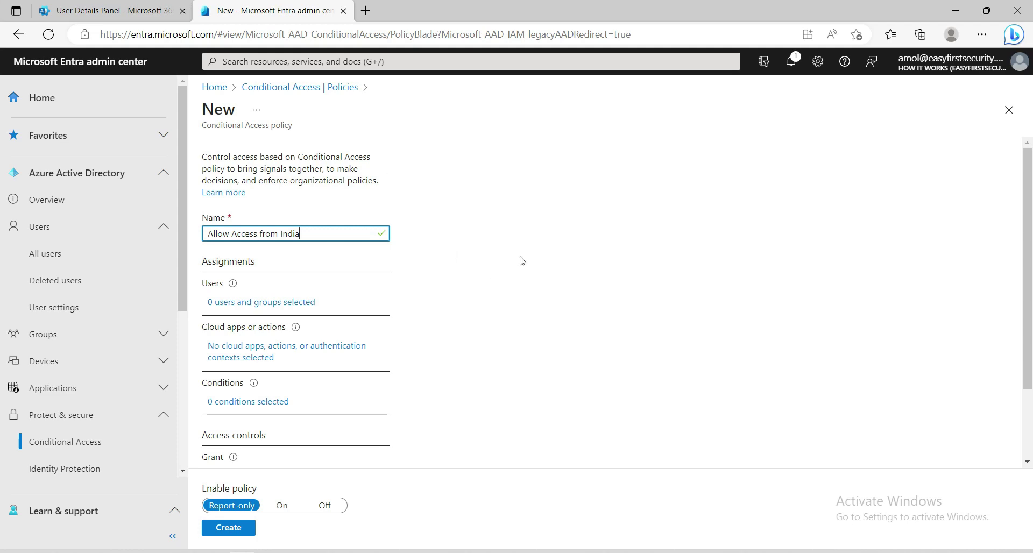
{"action": "left_click", "coordinate": [539, 253]}
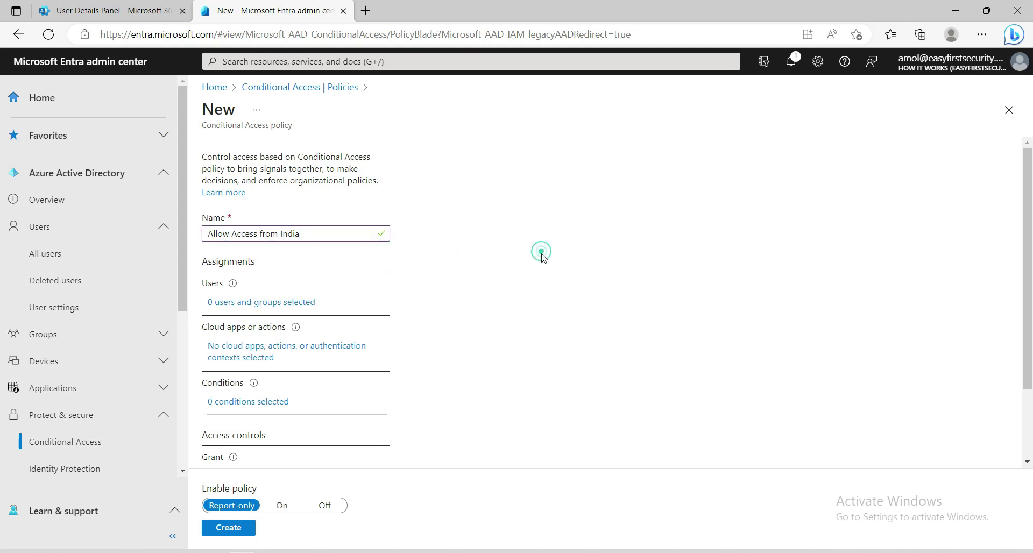
{"action": "scroll", "coordinate": [538, 258], "scroll_direction": "down", "scroll_amount": 2}
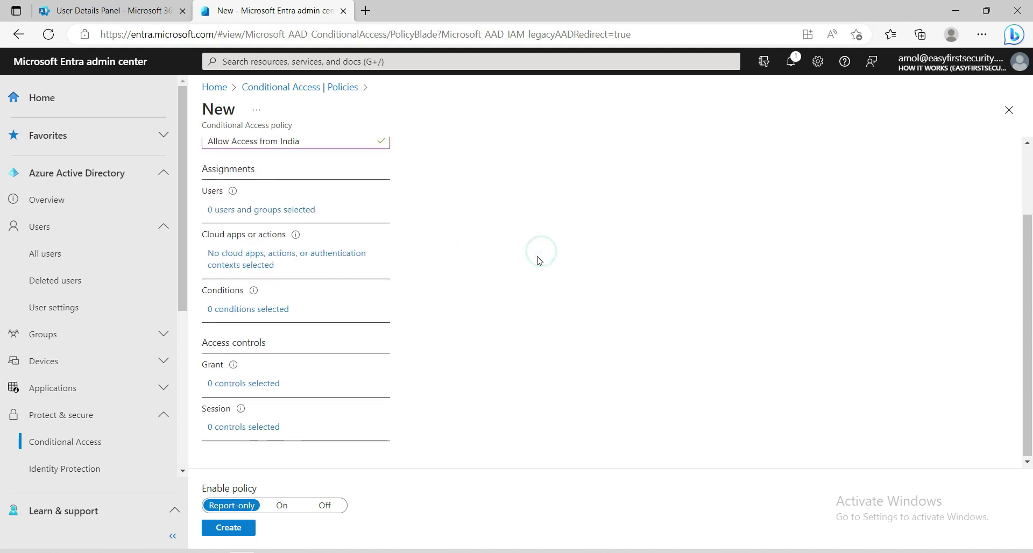
{"action": "left_click", "coordinate": [258, 210]}
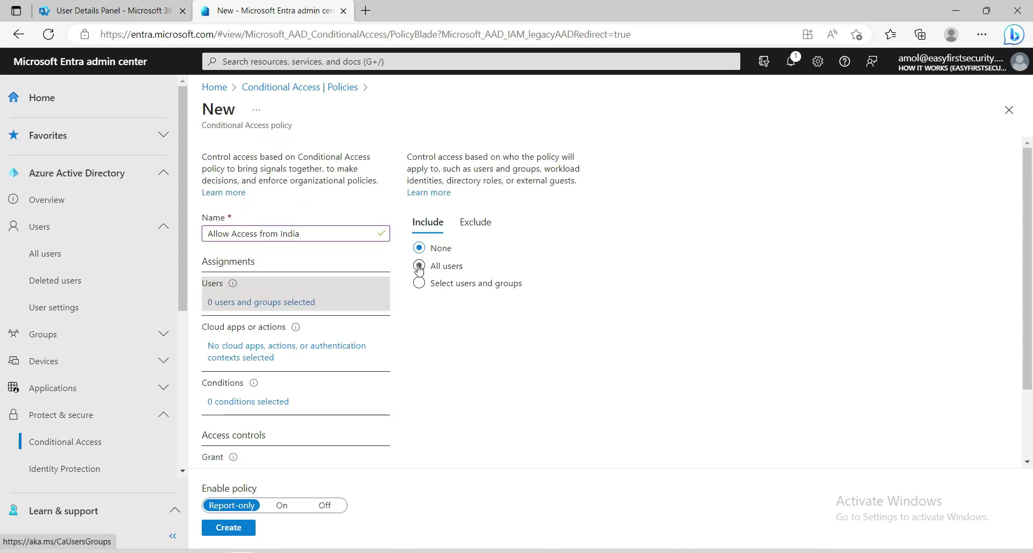
Step: Set Users to include All users and exclude one selected user
{"action": "left_click", "coordinate": [419, 266]}
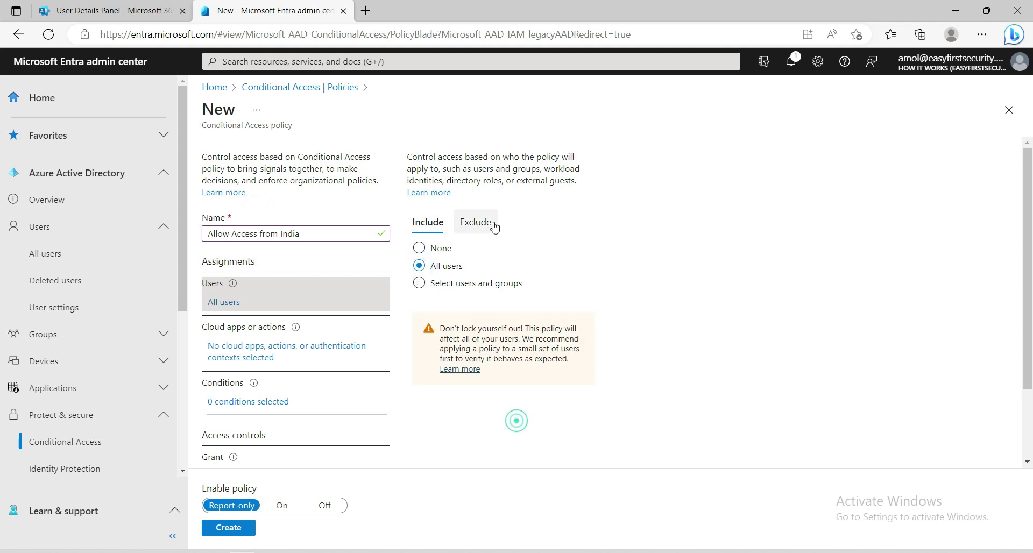
{"action": "left_click", "coordinate": [476, 222]}
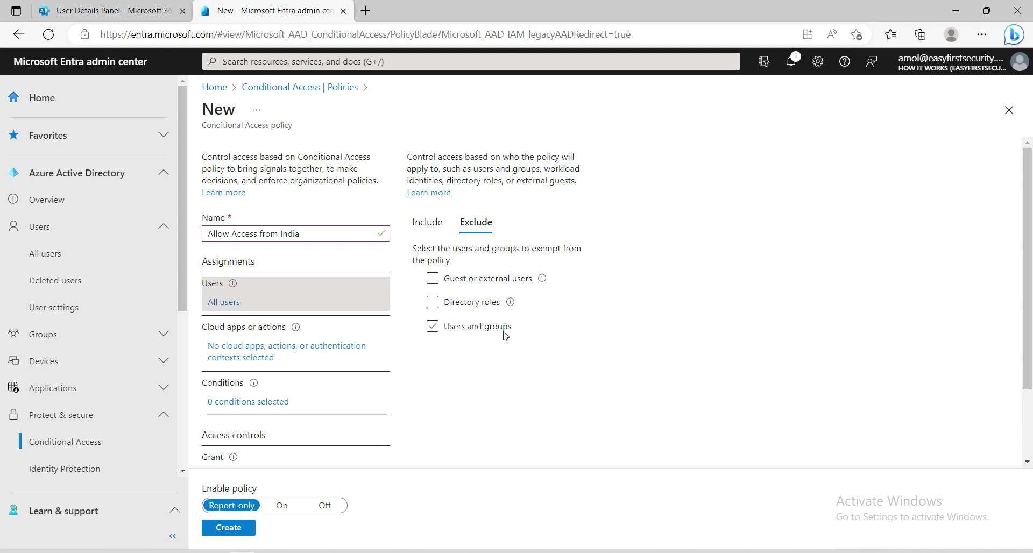
{"action": "left_click", "coordinate": [446, 303]}
{"action": "left_click", "coordinate": [433, 329]}
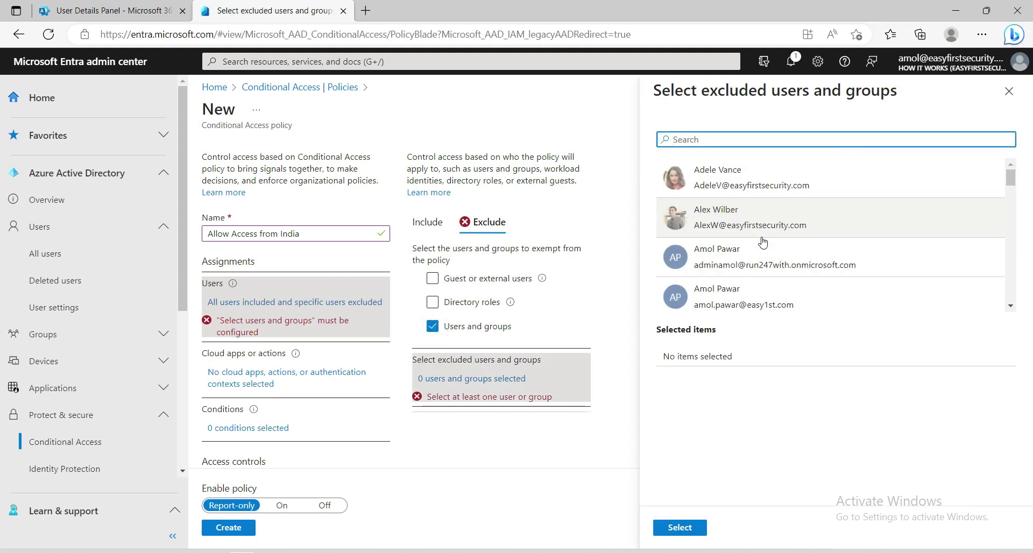
{"action": "left_click", "coordinate": [734, 218]}
{"action": "left_click", "coordinate": [673, 527]}
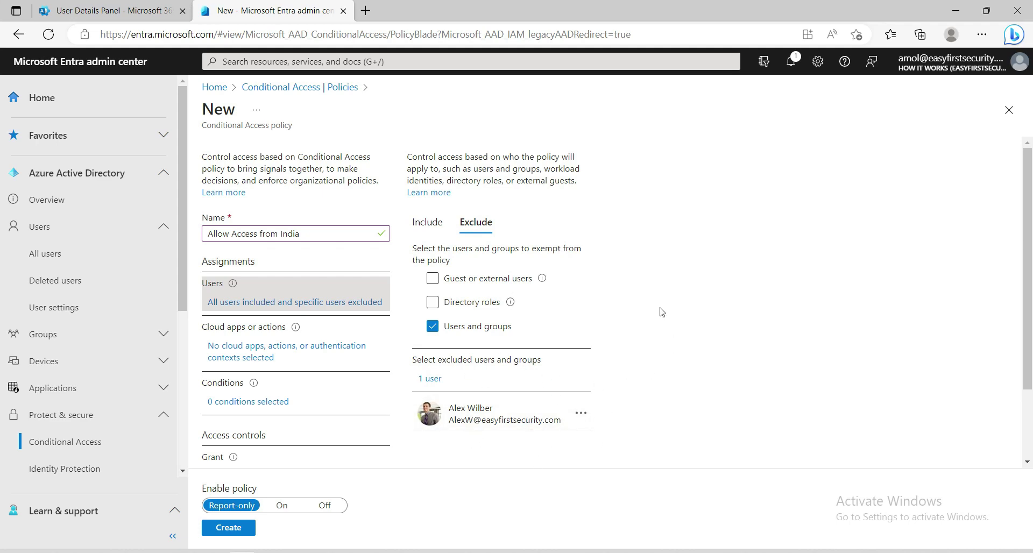
{"action": "scroll", "coordinate": [662, 312], "scroll_direction": "down", "scroll_amount": 2}
{"action": "scroll", "coordinate": [664, 337], "scroll_direction": "up", "scroll_amount": 2}
{"action": "left_click", "coordinate": [430, 223]}
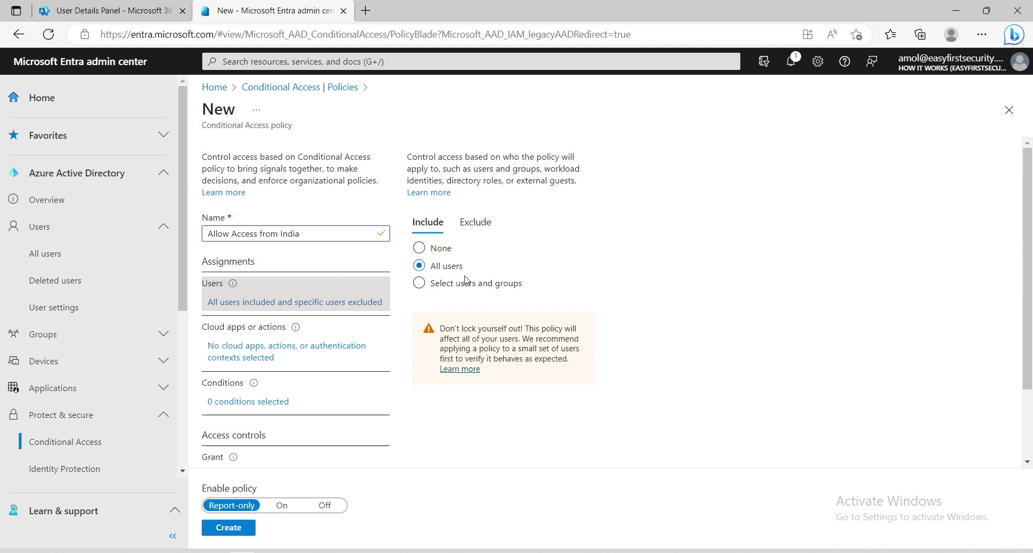
{"action": "left_click", "coordinate": [476, 223]}
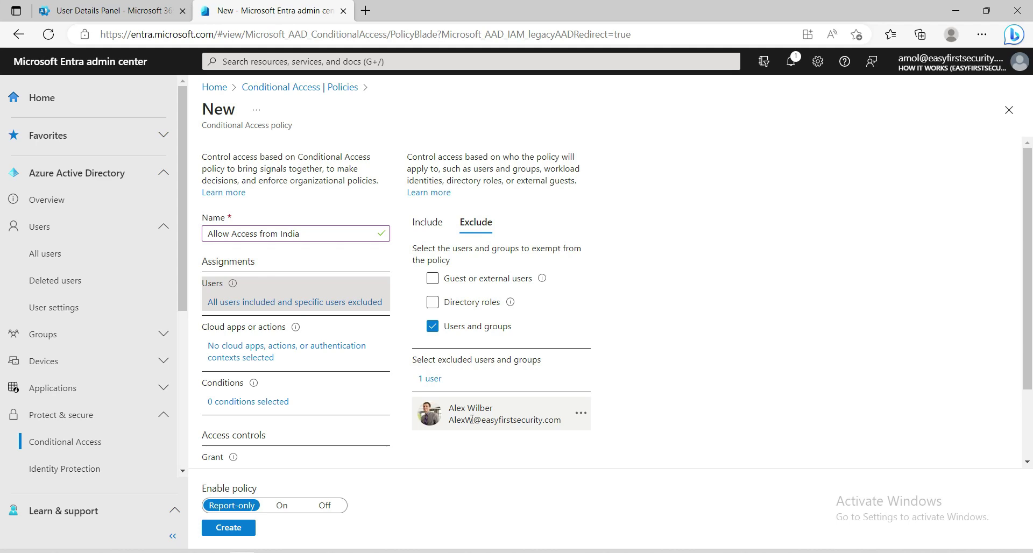
Step: Target All cloud apps, then bring up the policy's Conditions list
{"action": "left_click", "coordinate": [243, 348]}
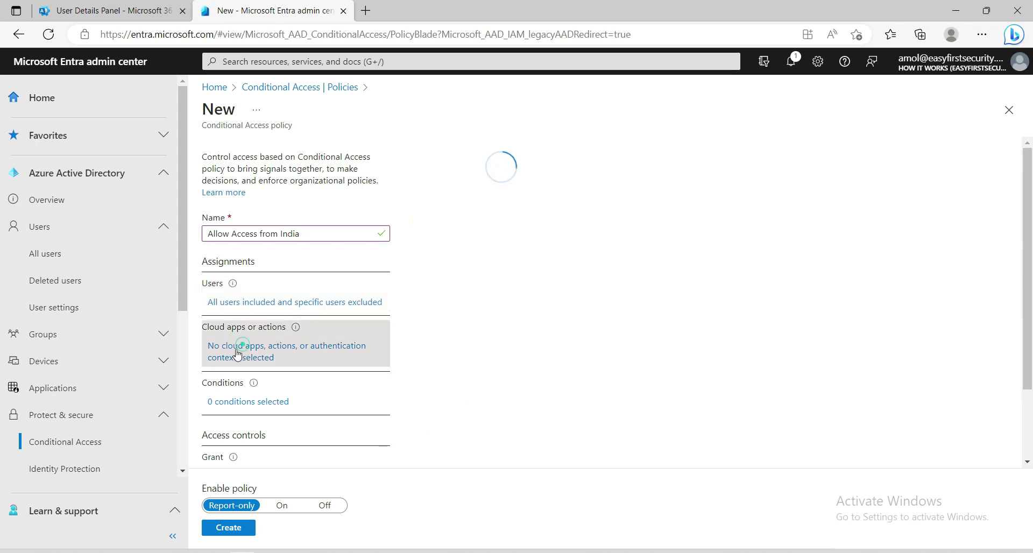
{"action": "left_click", "coordinate": [418, 281]}
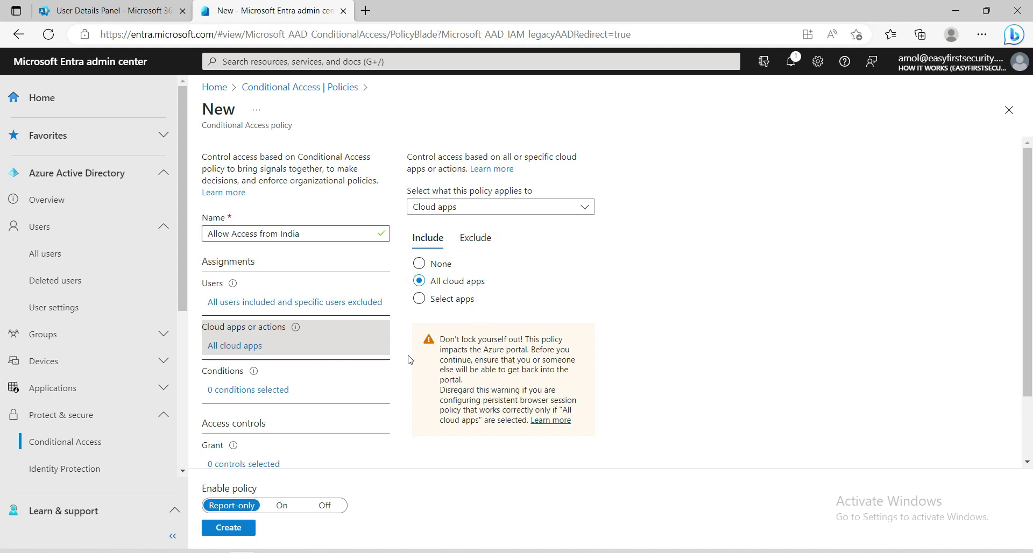
{"action": "left_click", "coordinate": [241, 390]}
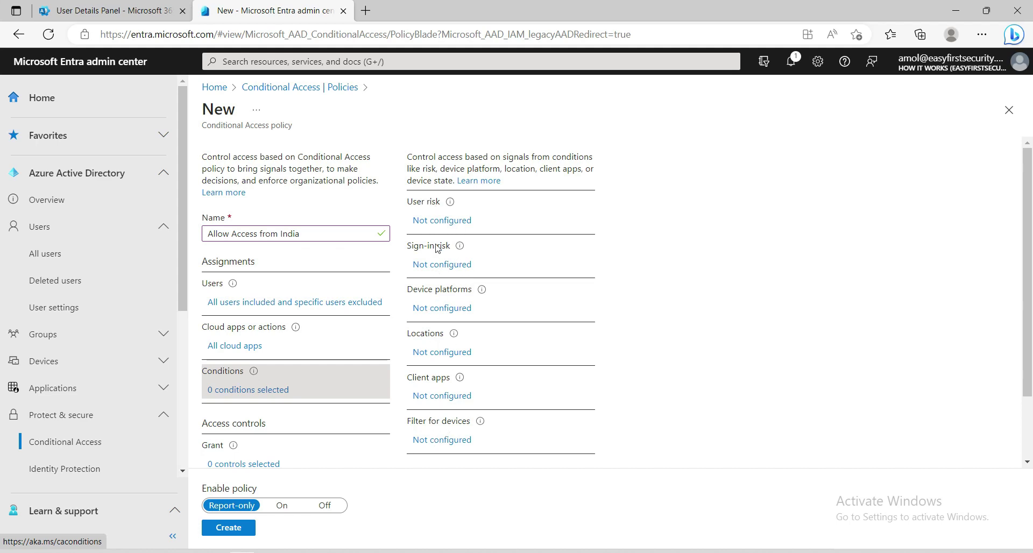
Step: Configure Locations to include Any location and exclude India Head Office
{"action": "left_click", "coordinate": [431, 353]}
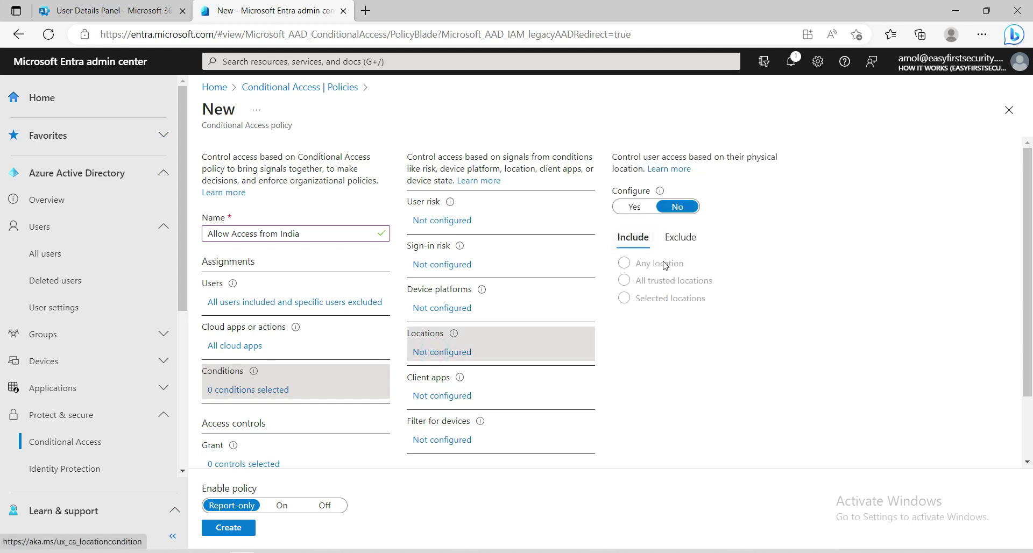
{"action": "left_click", "coordinate": [633, 208]}
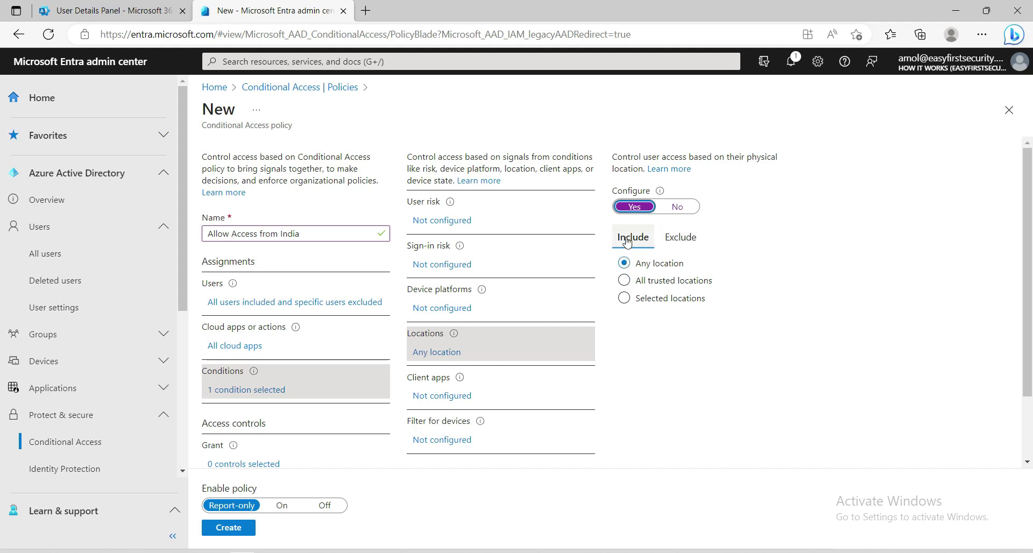
{"action": "left_click", "coordinate": [681, 238]}
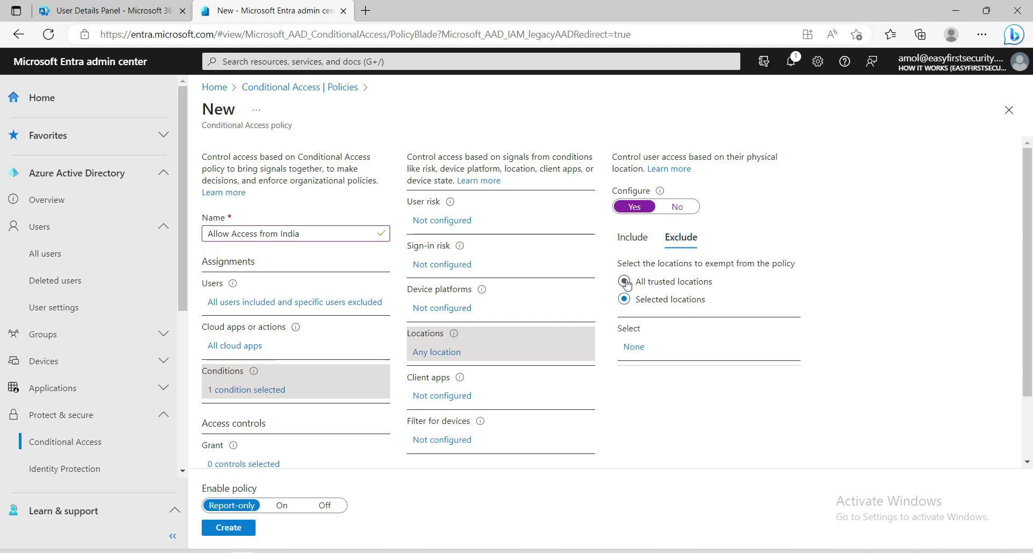
{"action": "left_click", "coordinate": [633, 347]}
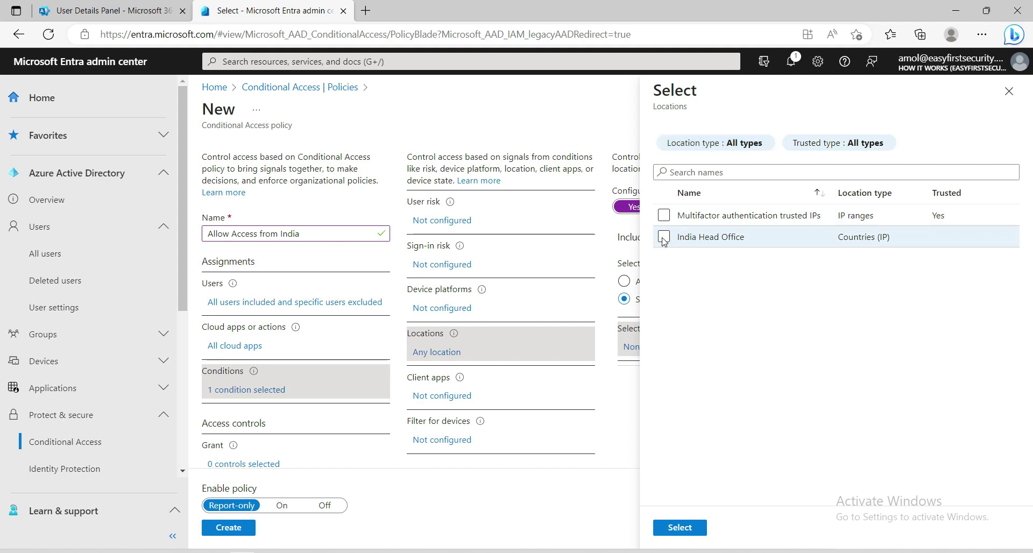
{"action": "left_click", "coordinate": [664, 237]}
{"action": "left_click", "coordinate": [680, 528]}
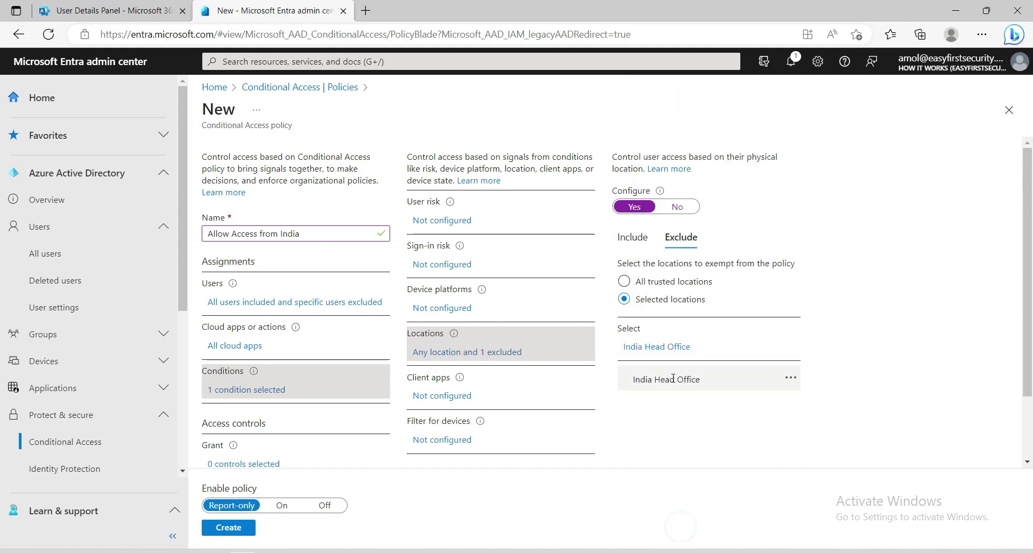
{"action": "left_click", "coordinate": [632, 238]}
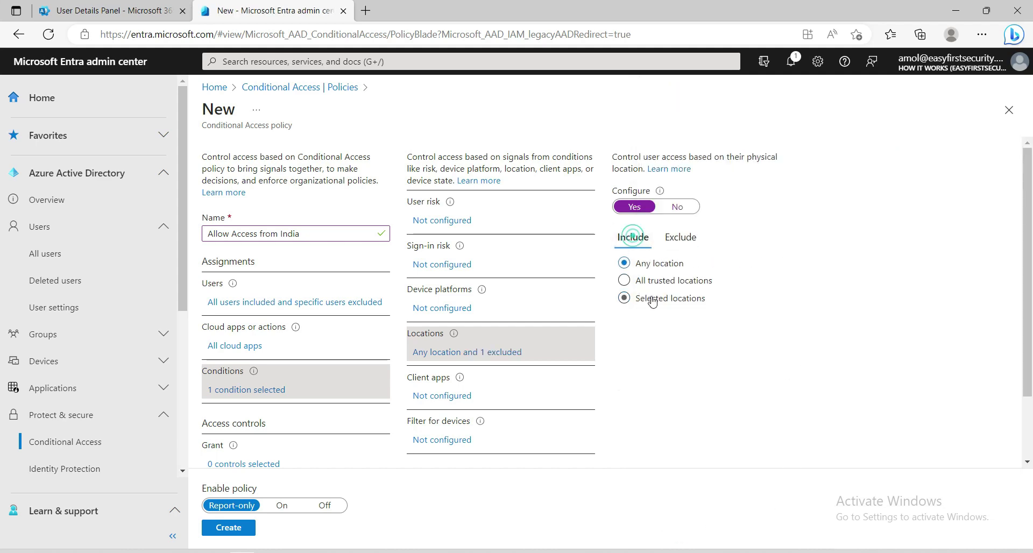
{"action": "left_click", "coordinate": [681, 237]}
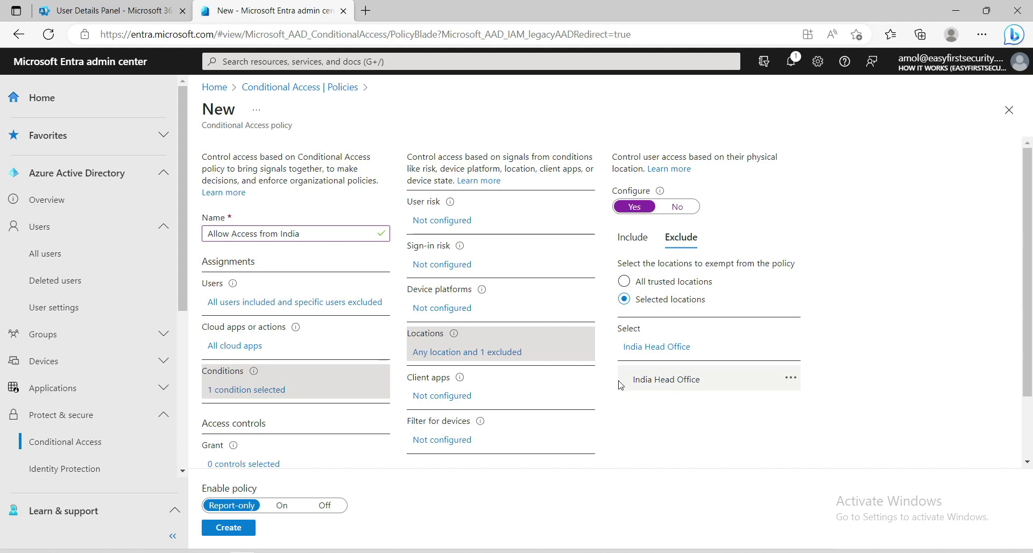
Step: Set the Grant control to Block access
{"action": "scroll", "coordinate": [306, 409], "scroll_direction": "down", "scroll_amount": 2}
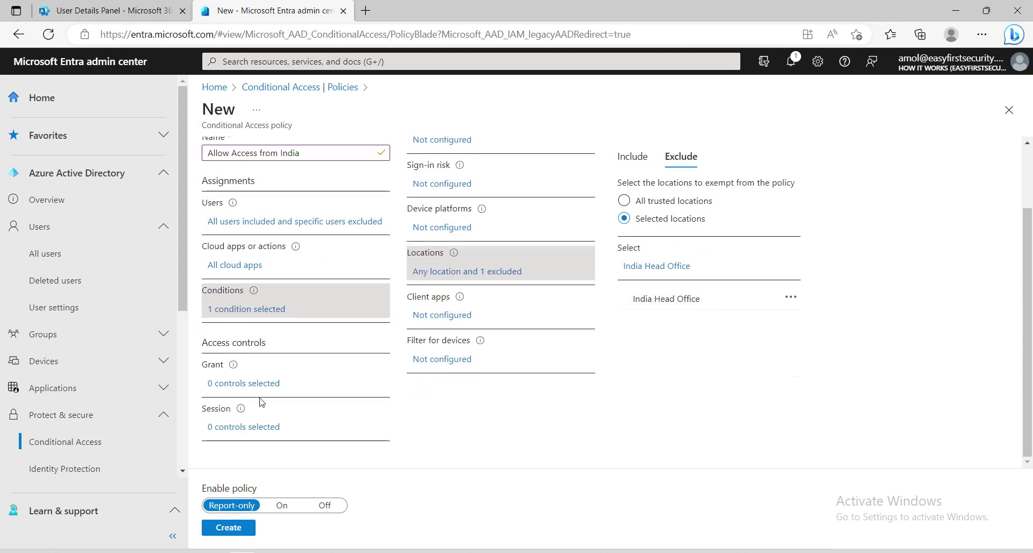
{"action": "left_click", "coordinate": [236, 384]}
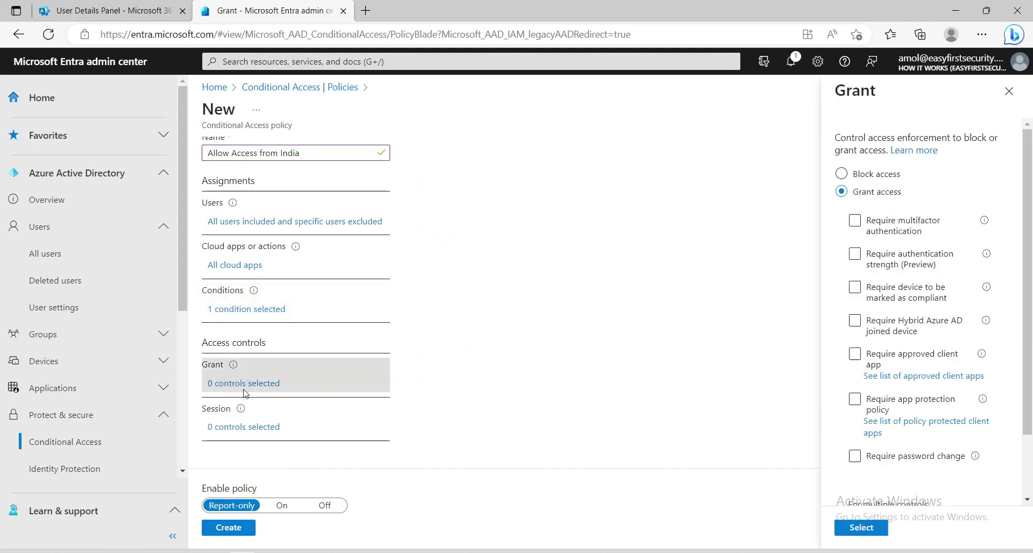
{"action": "left_click", "coordinate": [841, 174]}
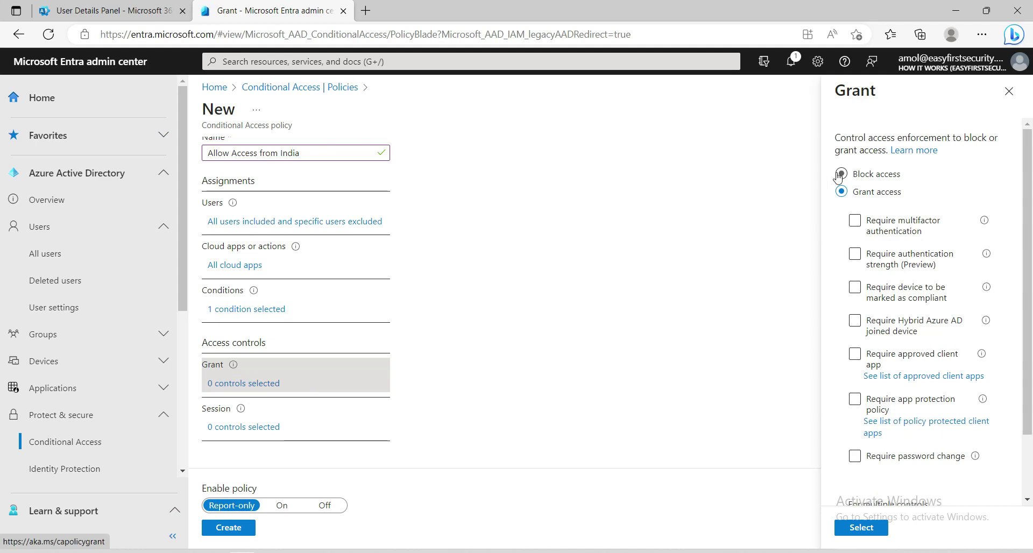
{"action": "left_click", "coordinate": [860, 528]}
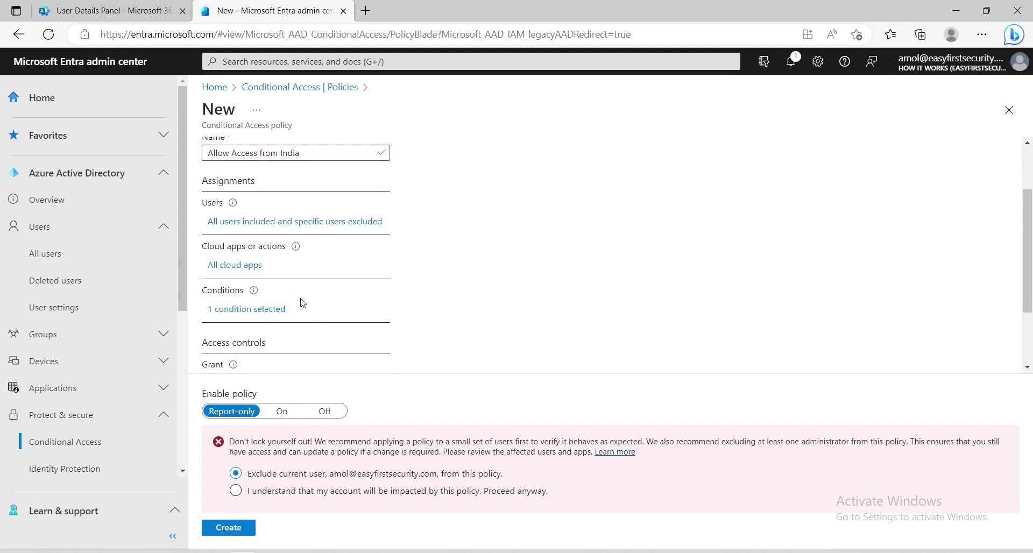
Step: Review the policy conditions, confirming Locations excludes India Head Office
{"action": "left_click", "coordinate": [242, 311]}
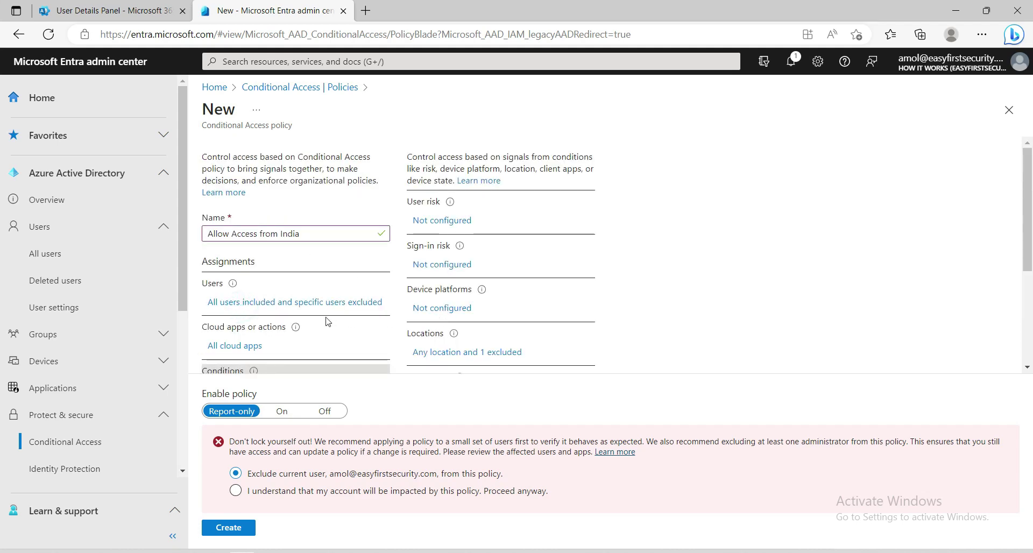
{"action": "scroll", "coordinate": [468, 322], "scroll_direction": "down", "scroll_amount": 2}
{"action": "scroll", "coordinate": [491, 304], "scroll_direction": "up", "scroll_amount": 2}
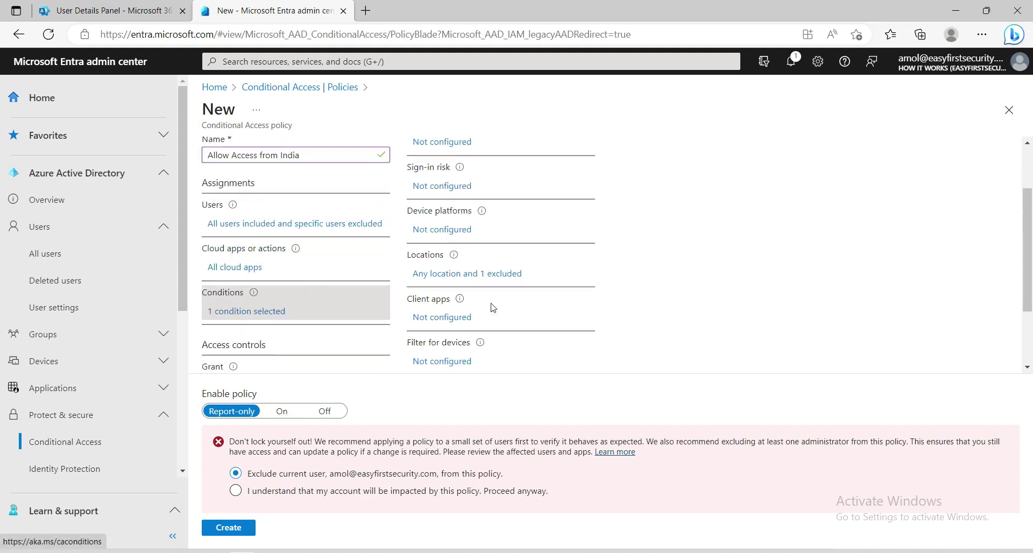
{"action": "left_click", "coordinate": [452, 282]}
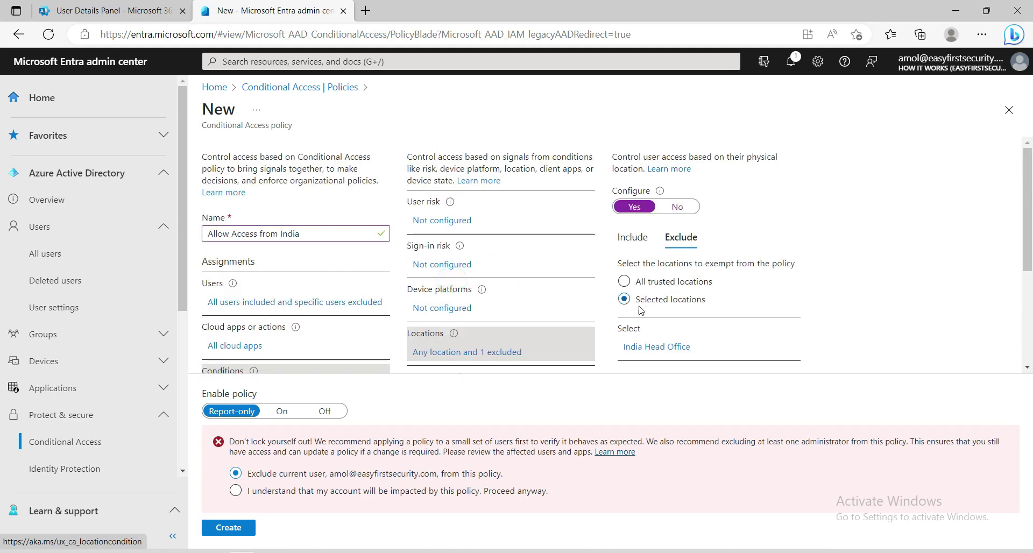
{"action": "scroll", "coordinate": [699, 323], "scroll_direction": "down", "scroll_amount": 1}
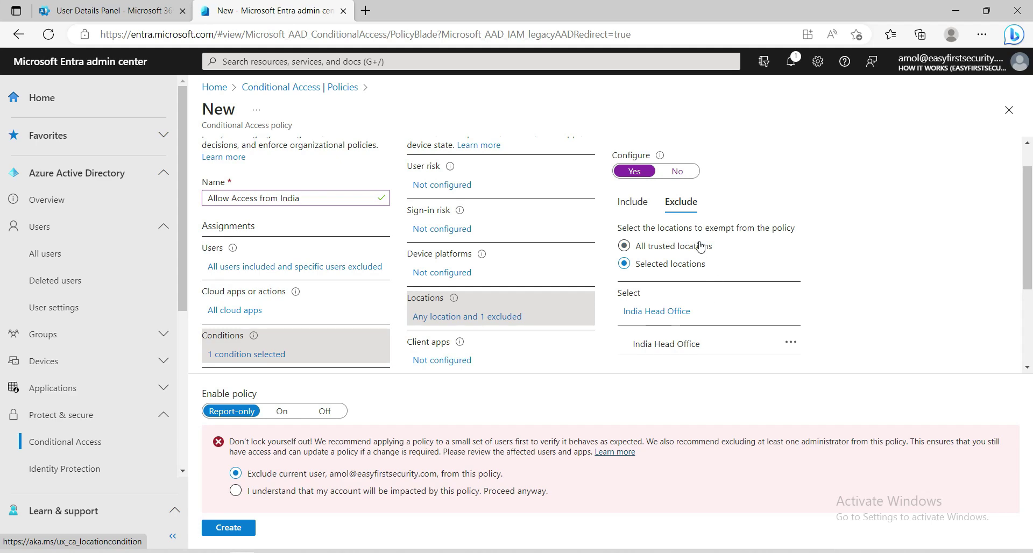
{"action": "scroll", "coordinate": [280, 347], "scroll_direction": "down", "scroll_amount": 2}
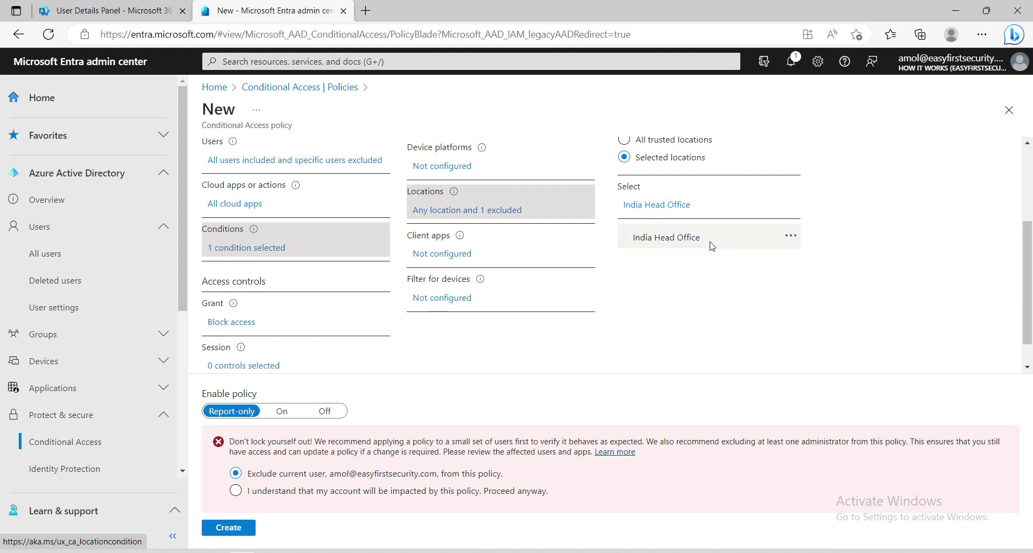
{"action": "scroll", "coordinate": [423, 344], "scroll_direction": "down", "scroll_amount": 1}
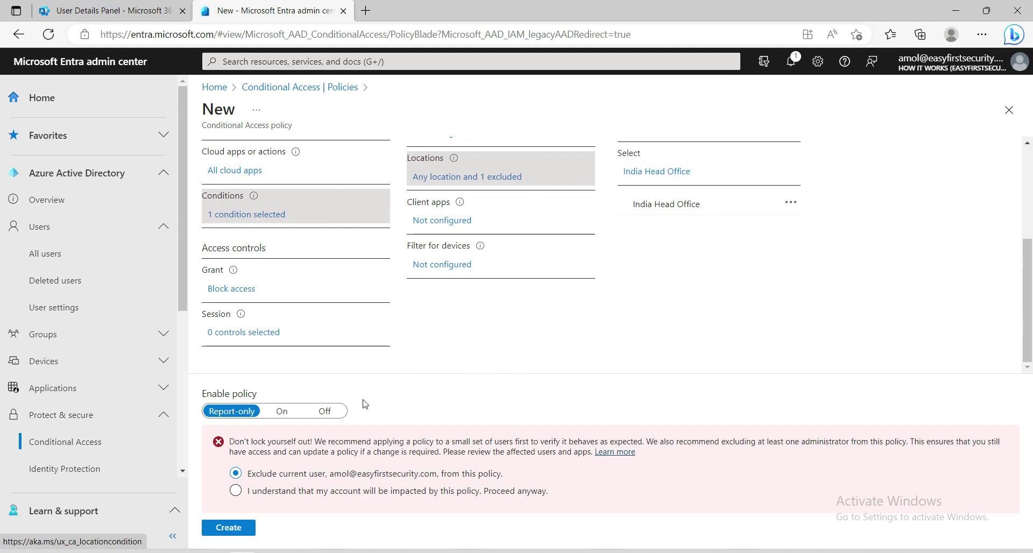
Step: Set Enable policy to On, acknowledge your own account is impacted, and create the policy
{"action": "left_click", "coordinate": [282, 412]}
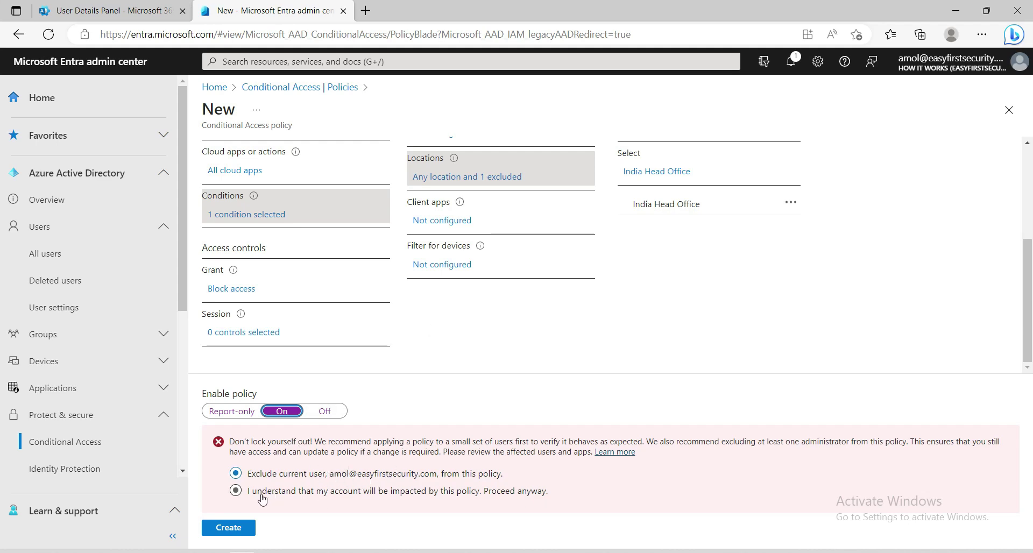
{"action": "left_click", "coordinate": [236, 491]}
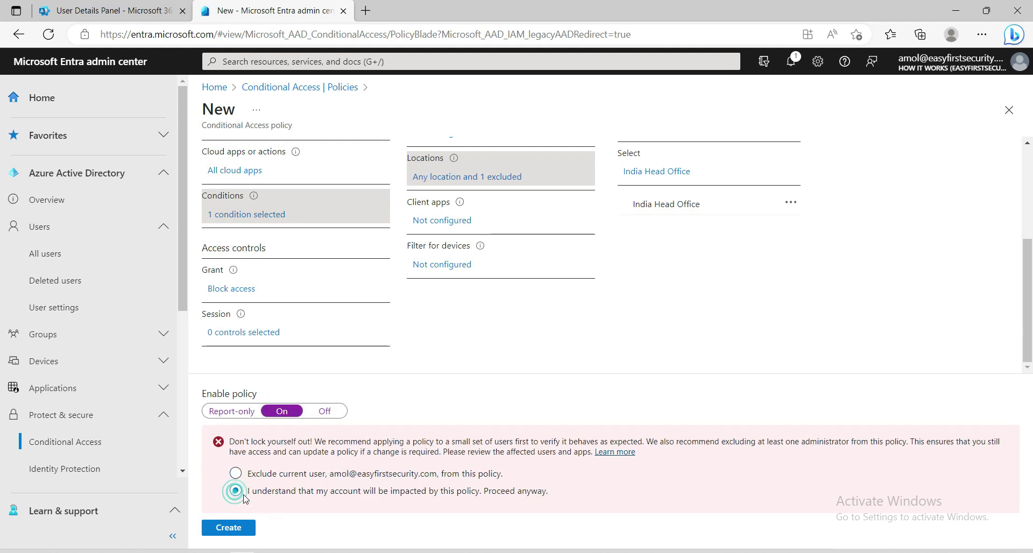
{"action": "left_click", "coordinate": [229, 529]}
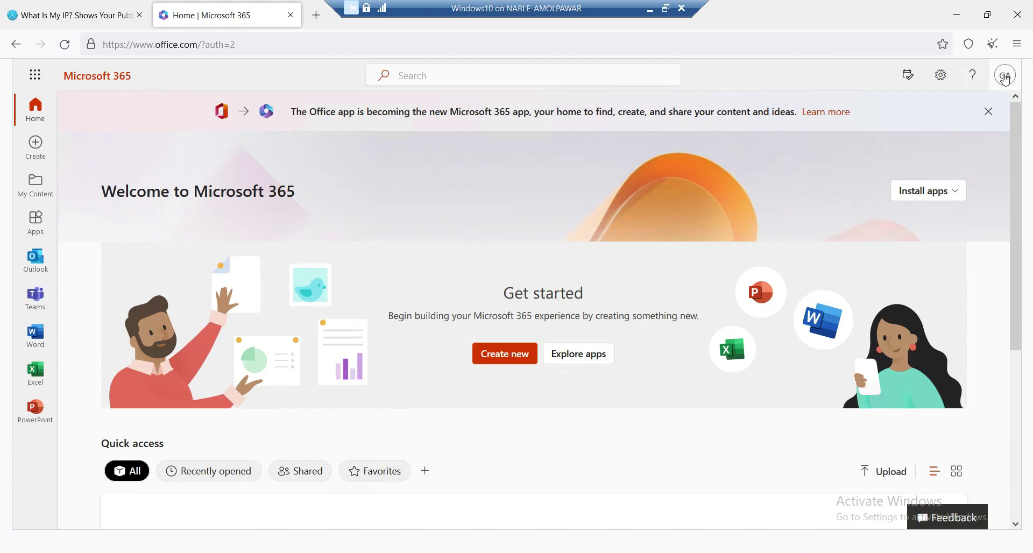
Step: Sign the test user out of Microsoft 365 from the account menu
{"action": "left_click", "coordinate": [1004, 75]}
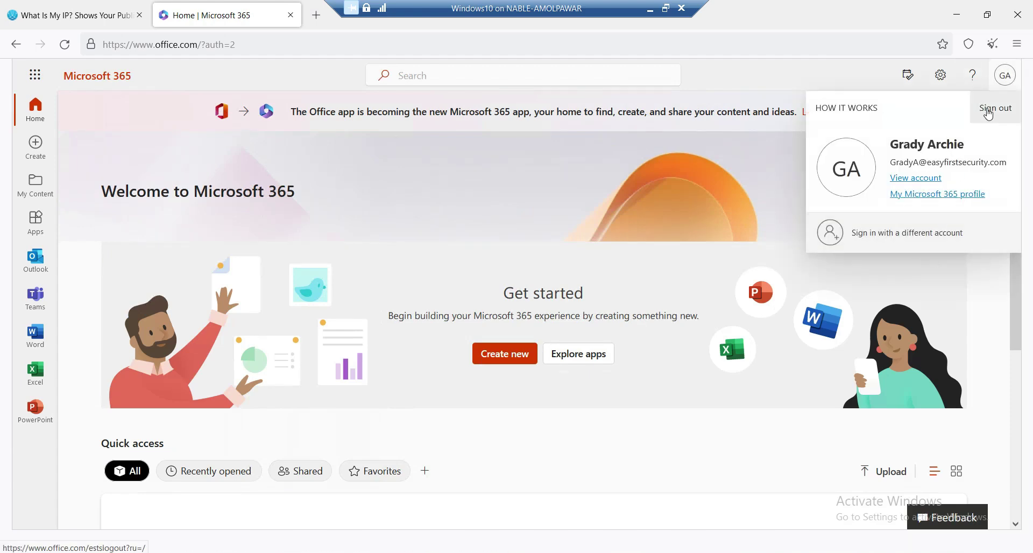
{"action": "left_click", "coordinate": [995, 108]}
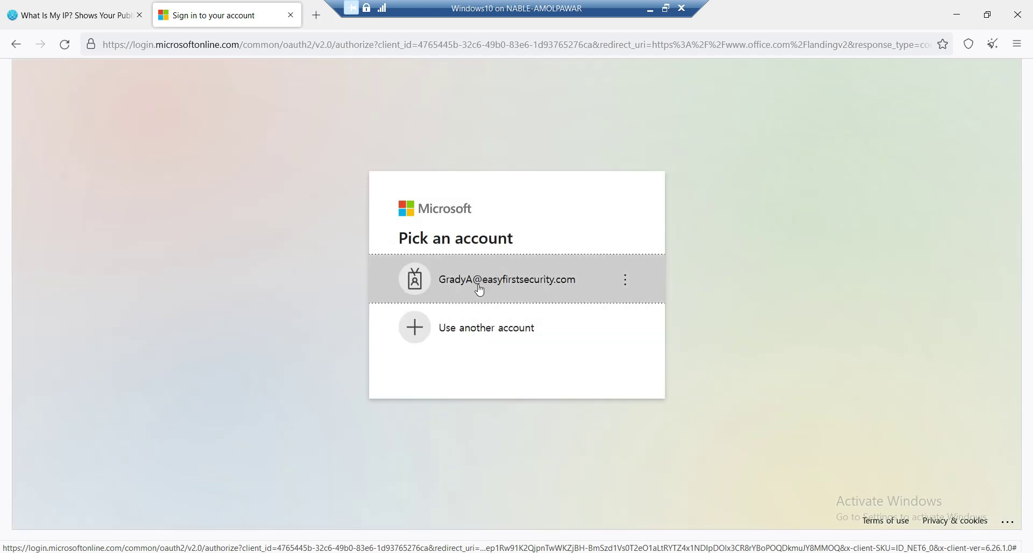
Step: Sign in again as the test user with the account password, triggering the access block
{"action": "left_click", "coordinate": [478, 290]}
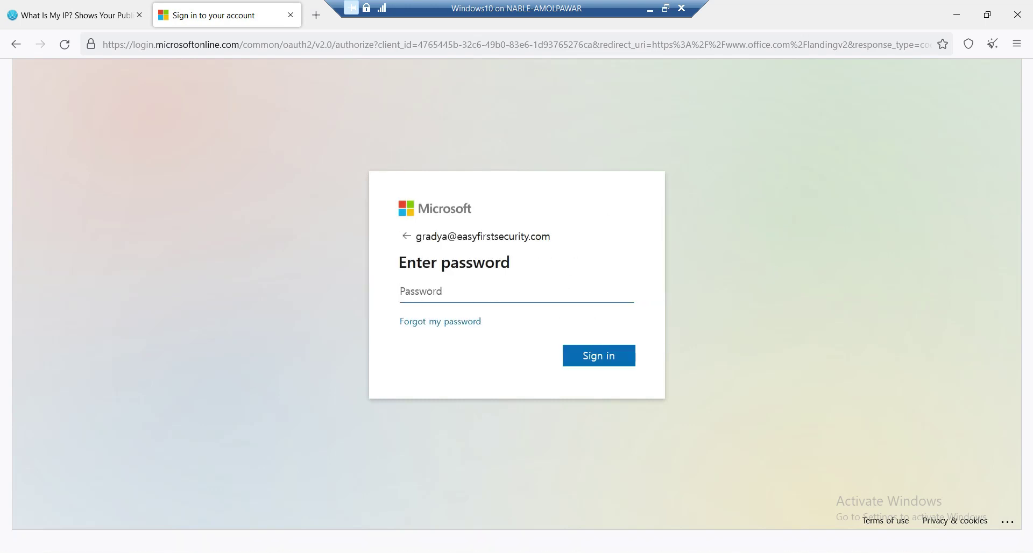
{"action": "key", "text": "ctrl+v"}
{"action": "left_click", "coordinate": [572, 358]}
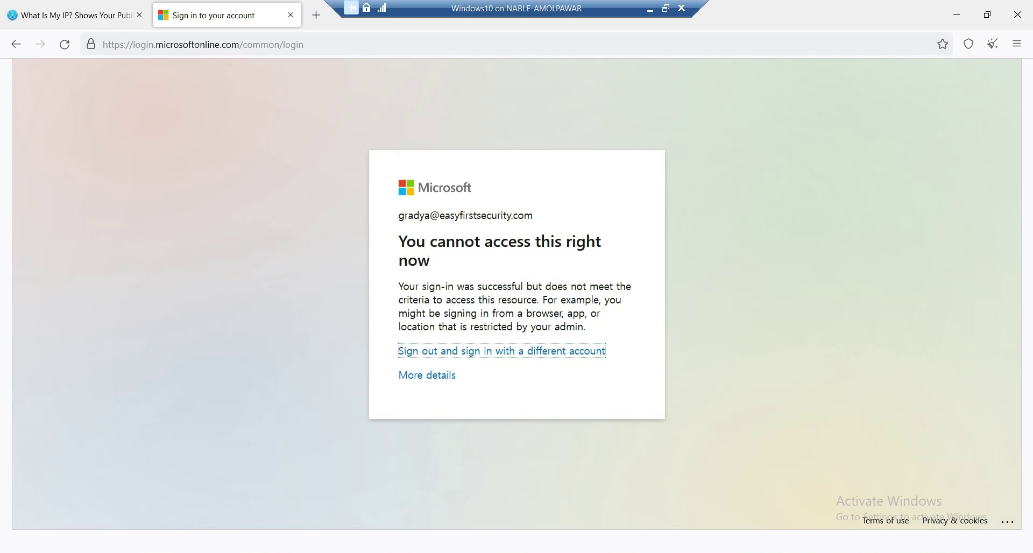
Step: Show the error card's More details, revealing error code 53003 for OfficeHome
{"action": "left_click", "coordinate": [452, 377]}
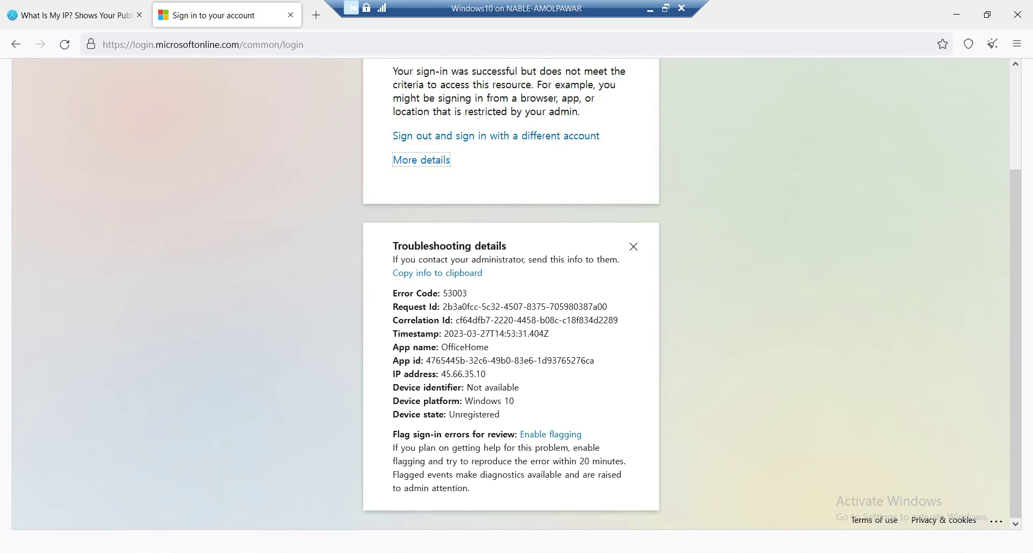
Step: Check the test user in the Microsoft 365 active users list, then return to Conditional Access
{"action": "left_click", "coordinate": [650, 9]}
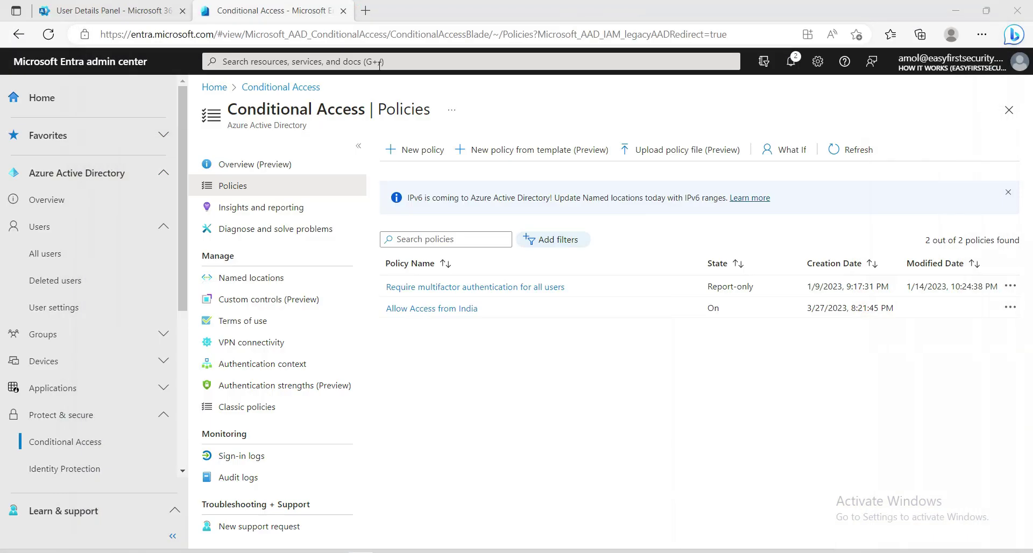
{"action": "left_click", "coordinate": [112, 10]}
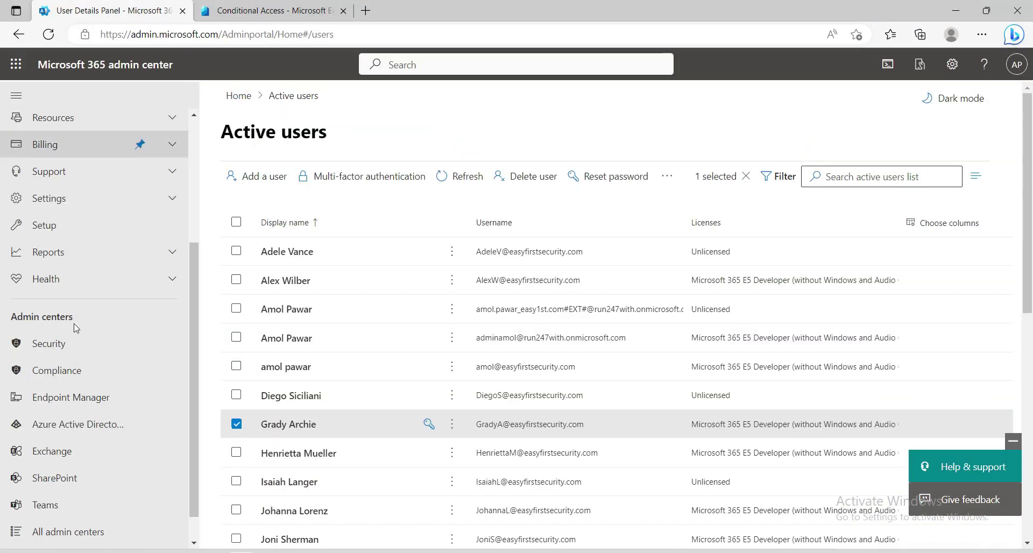
{"action": "left_click", "coordinate": [294, 425]}
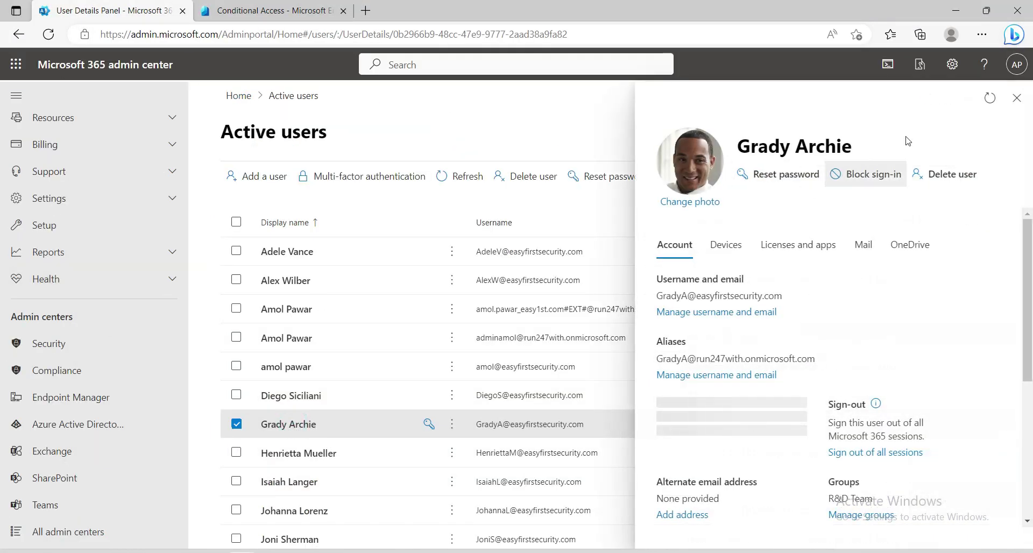
{"action": "left_click", "coordinate": [1016, 98]}
{"action": "left_click", "coordinate": [248, 10]}
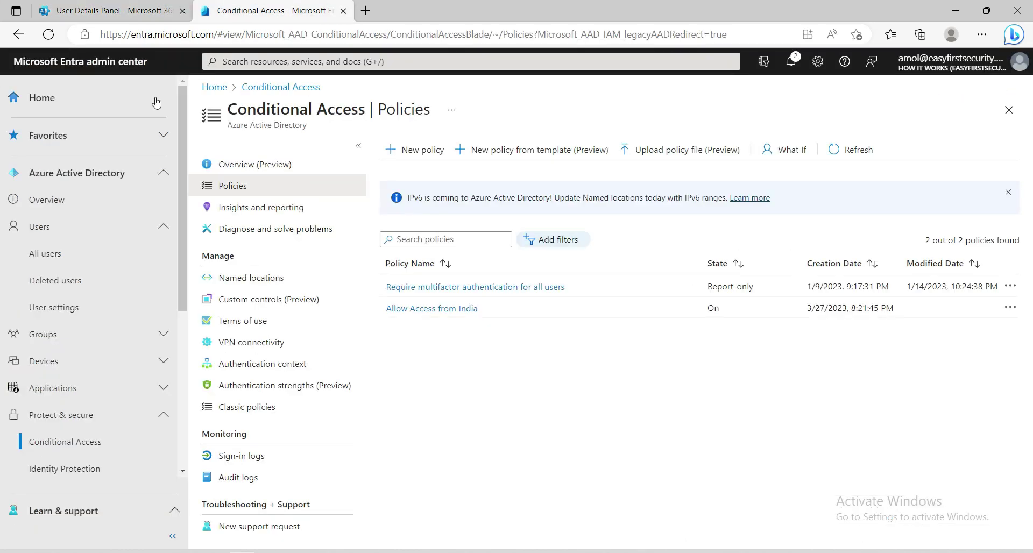
Step: Open the test user's sign-in logs from Users > All users
{"action": "left_click", "coordinate": [52, 257]}
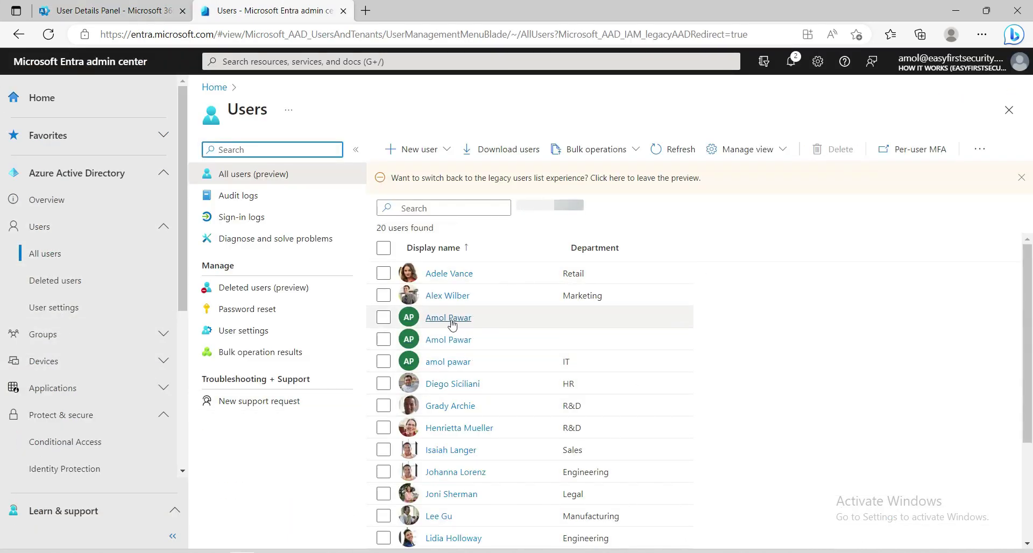
{"action": "left_click", "coordinate": [458, 406]}
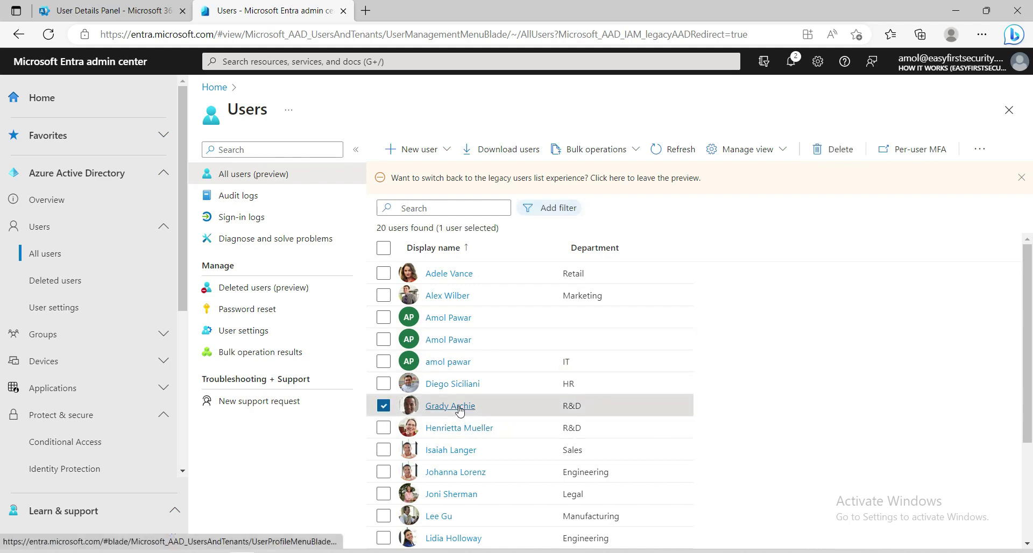
{"action": "left_click", "coordinate": [240, 219]}
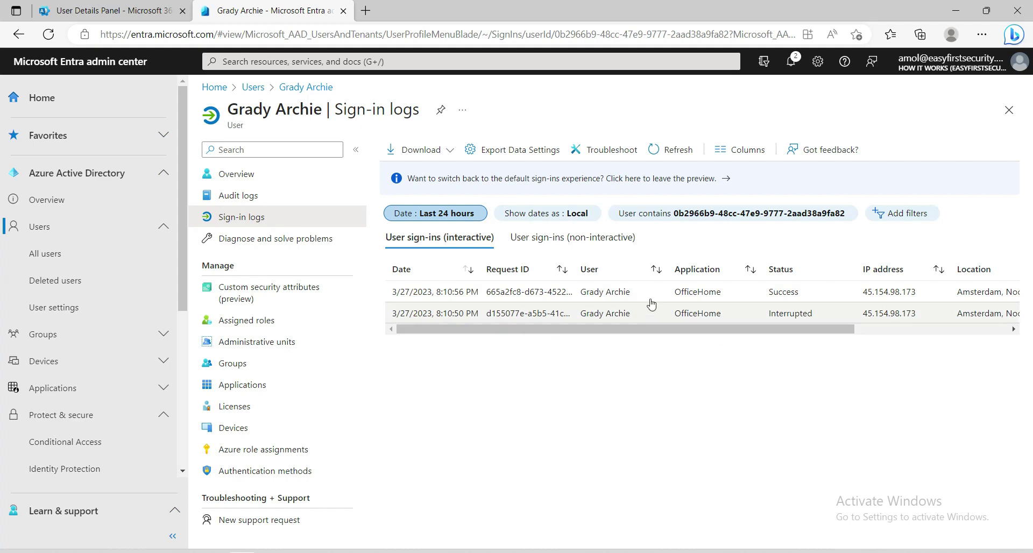
Step: Refresh the logs, inspect the failed sign-in's status and reason, and open Allow Access from India's evaluation
{"action": "left_click", "coordinate": [671, 151]}
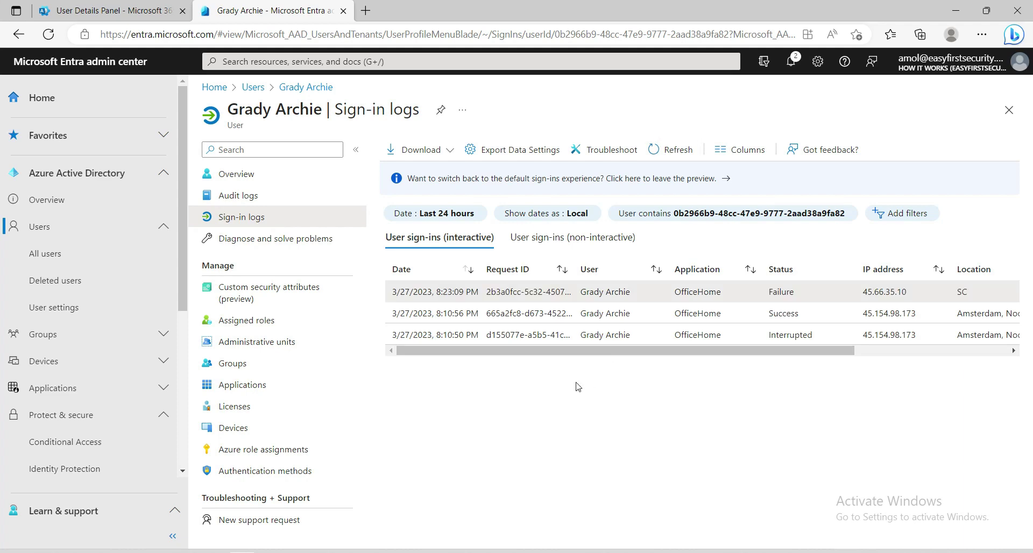
{"action": "left_click", "coordinate": [447, 291]}
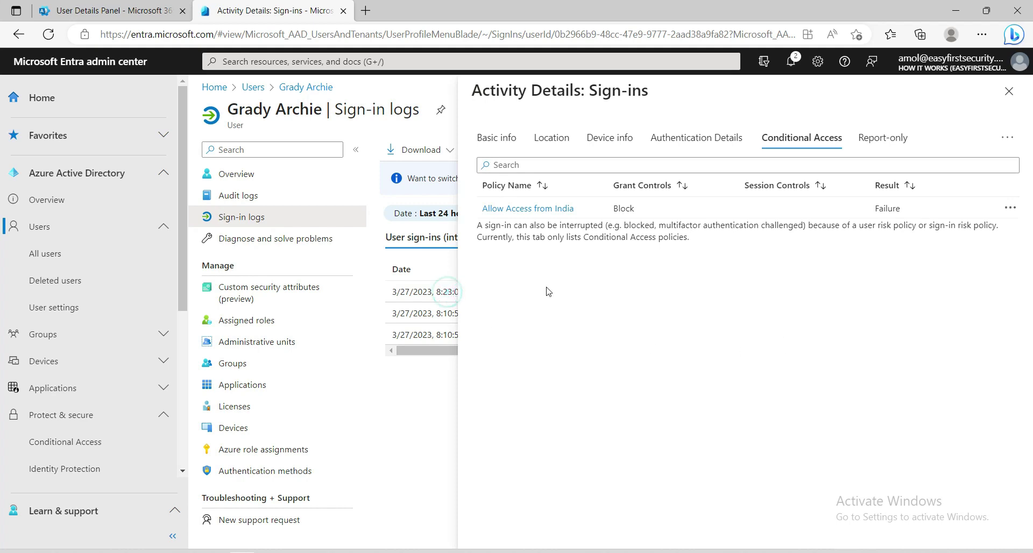
{"action": "left_click", "coordinate": [495, 137]}
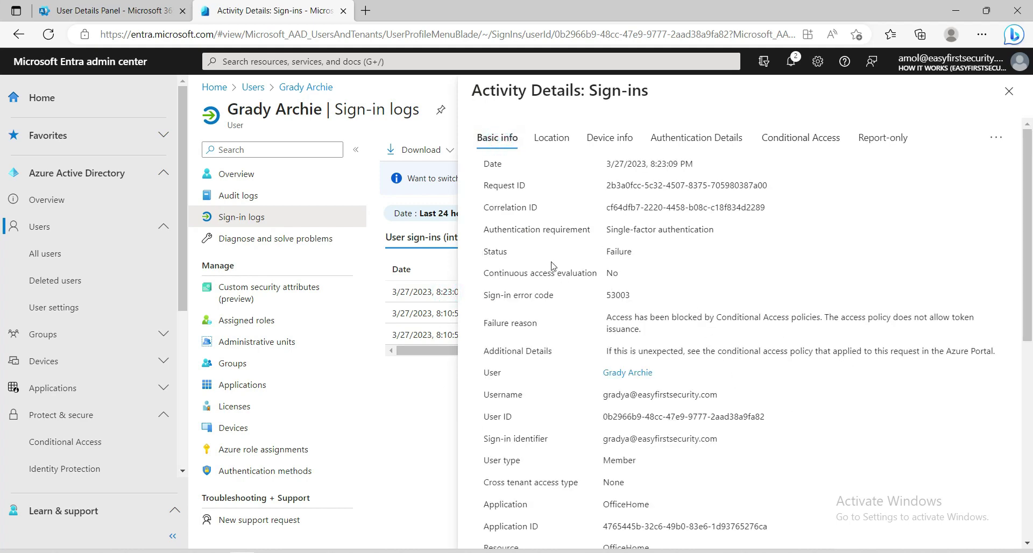
{"action": "double_click", "coordinate": [617, 251]}
{"action": "triple_click", "coordinate": [606, 322]}
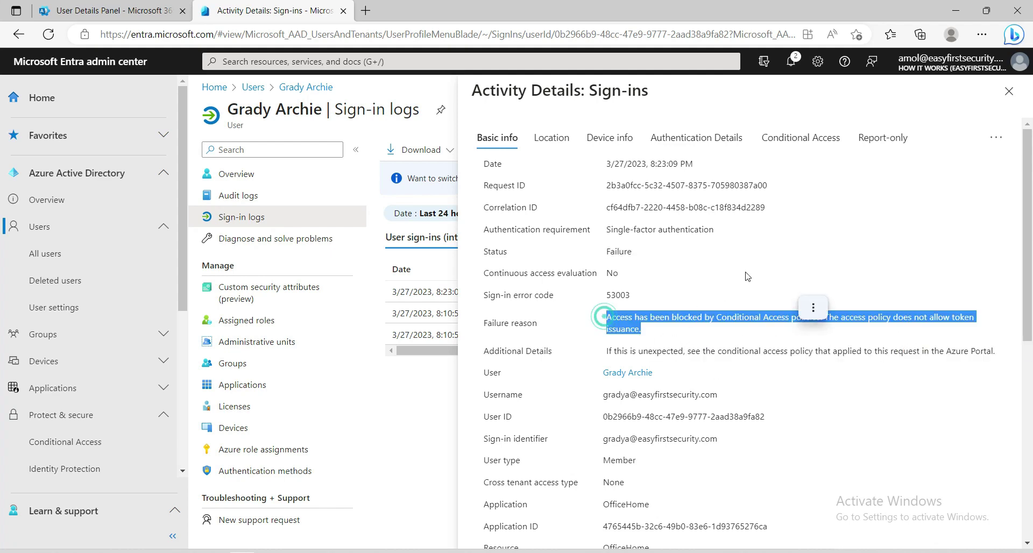
{"action": "left_click", "coordinate": [797, 140]}
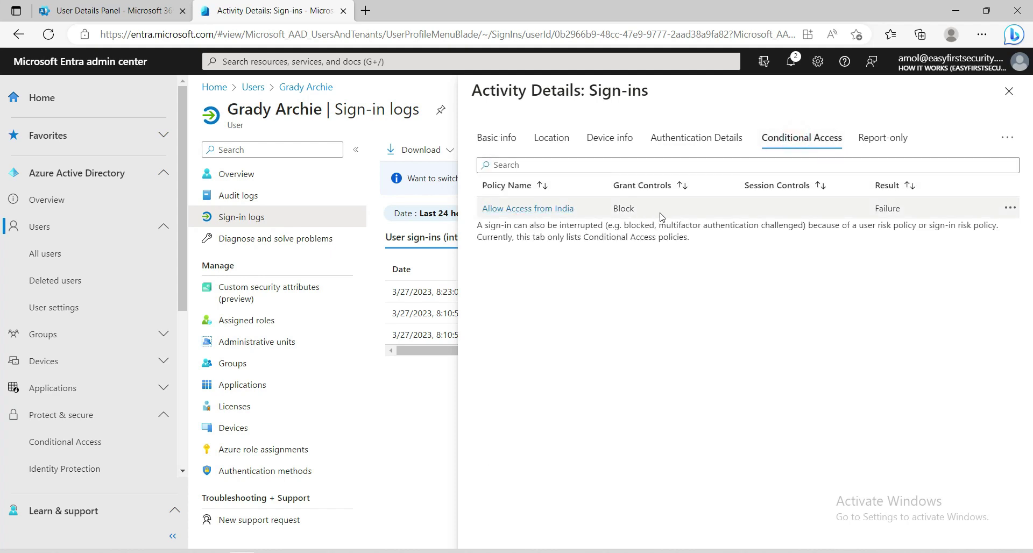
{"action": "left_click", "coordinate": [531, 209]}
Step: Review how Allow Access from India matched the location and blocked the sign-in, then close it
{"action": "scroll", "coordinate": [670, 341], "scroll_direction": "down", "scroll_amount": 3}
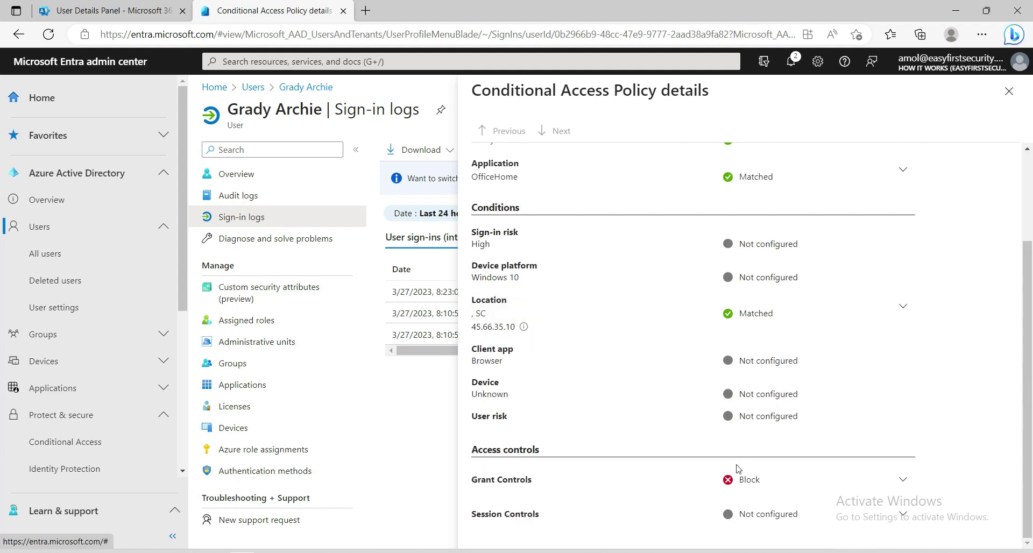
{"action": "scroll", "coordinate": [672, 339], "scroll_direction": "up", "scroll_amount": 3}
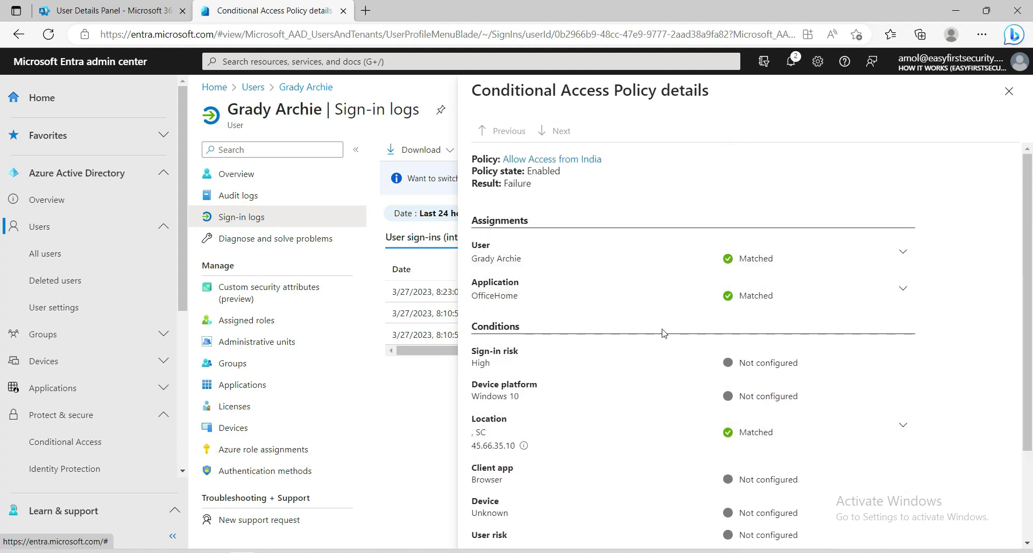
{"action": "scroll", "coordinate": [667, 336], "scroll_direction": "down", "scroll_amount": 3}
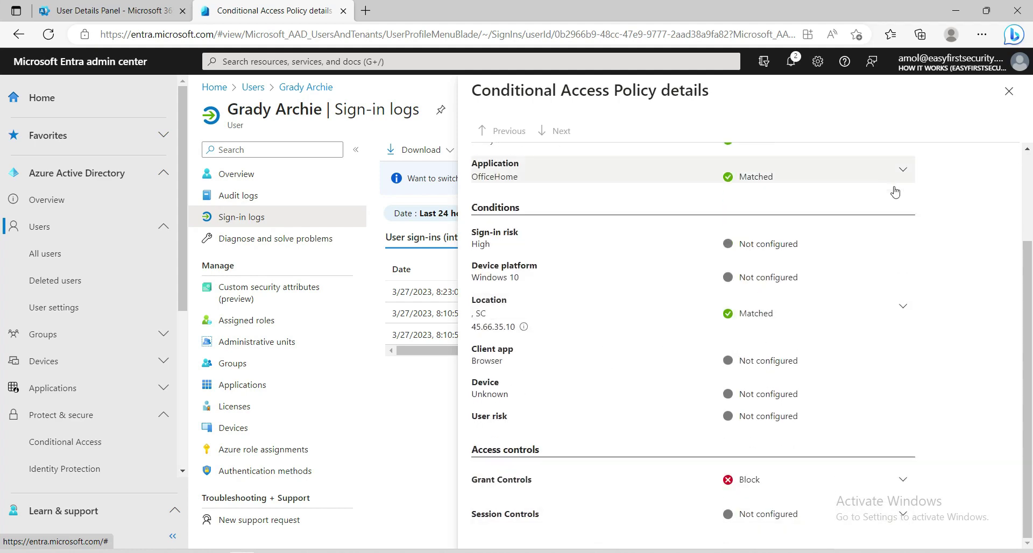
{"action": "scroll", "coordinate": [936, 167], "scroll_direction": "up", "scroll_amount": 3}
{"action": "left_click", "coordinate": [1008, 91]}
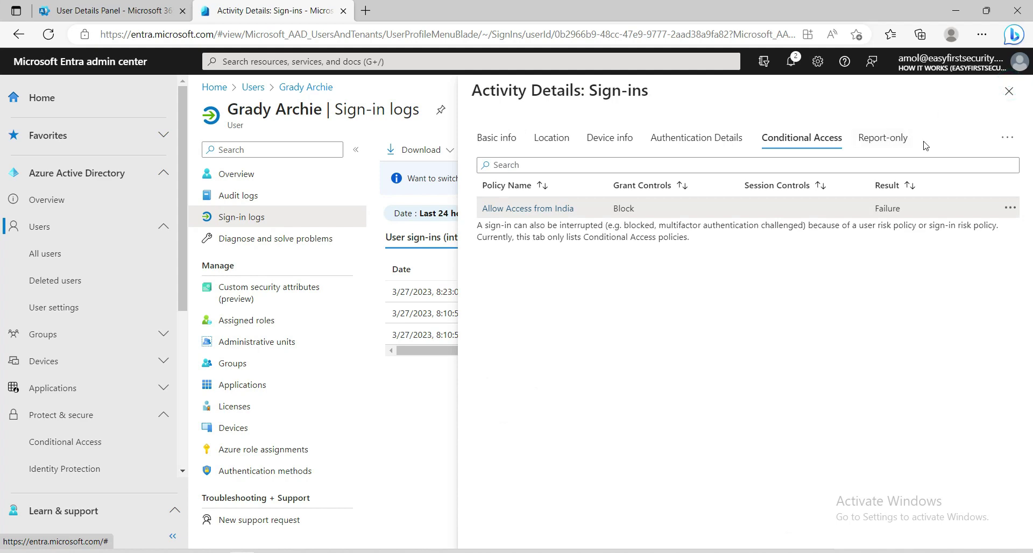
Step: Recheck the sign-in's Basic info and close Activity Details to return to the log list
{"action": "left_click", "coordinate": [496, 138]}
{"action": "scroll", "coordinate": [879, 390], "scroll_direction": "down", "scroll_amount": 5}
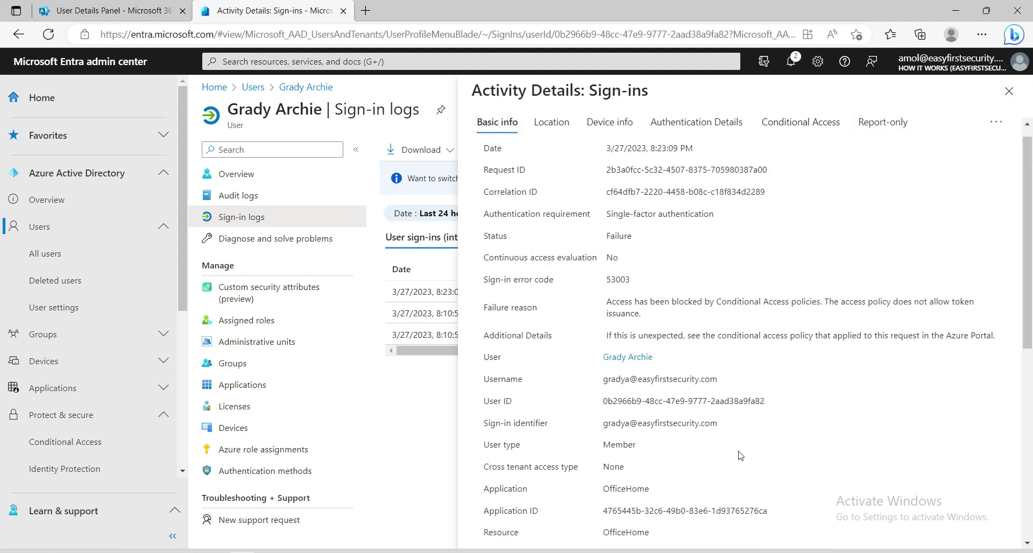
{"action": "scroll", "coordinate": [861, 372], "scroll_direction": "up", "scroll_amount": 5}
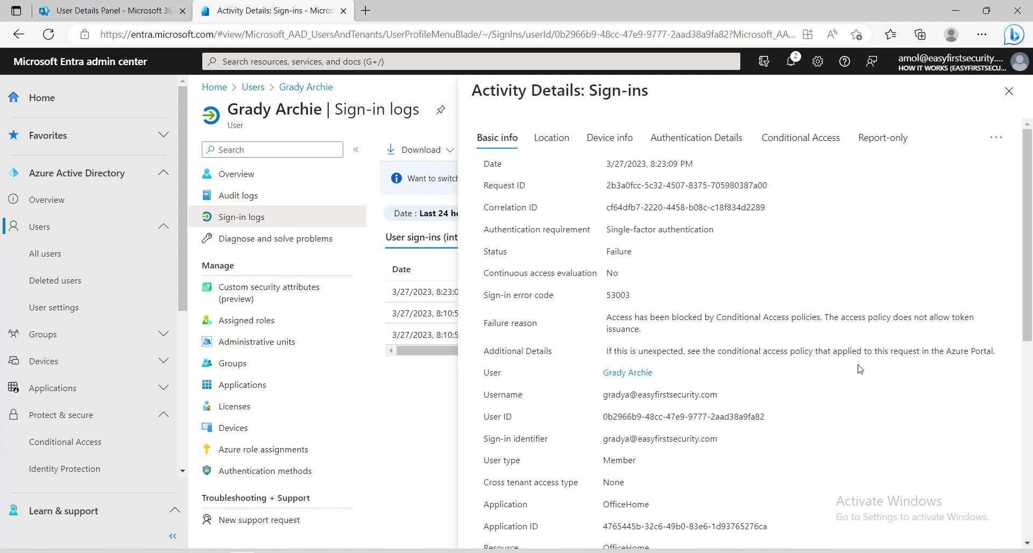
{"action": "left_click", "coordinate": [1008, 92]}
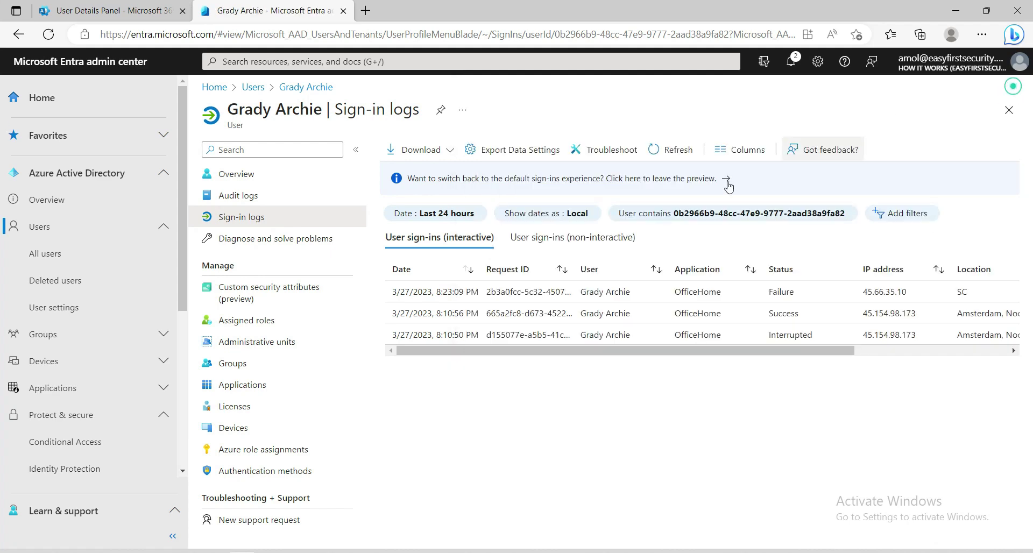